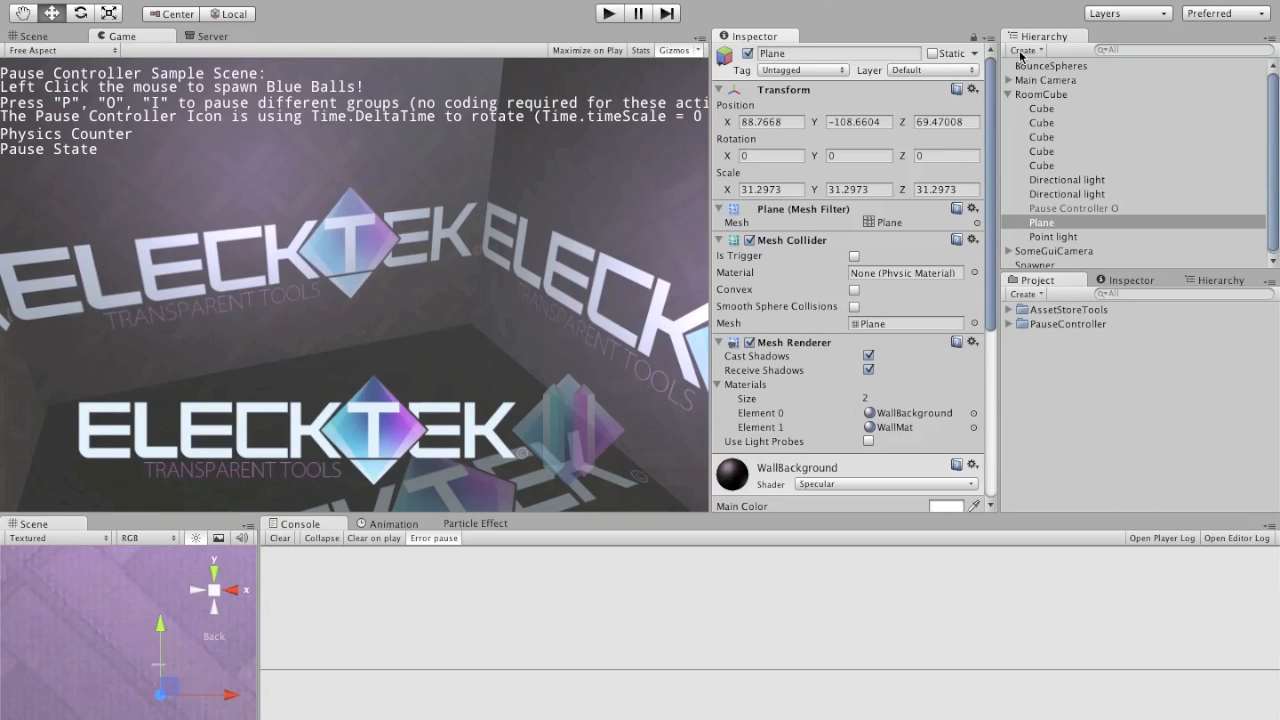
Step: Collapse RoomCube in the hierarchy and search the Asset Store for "pause"
click(1008, 94)
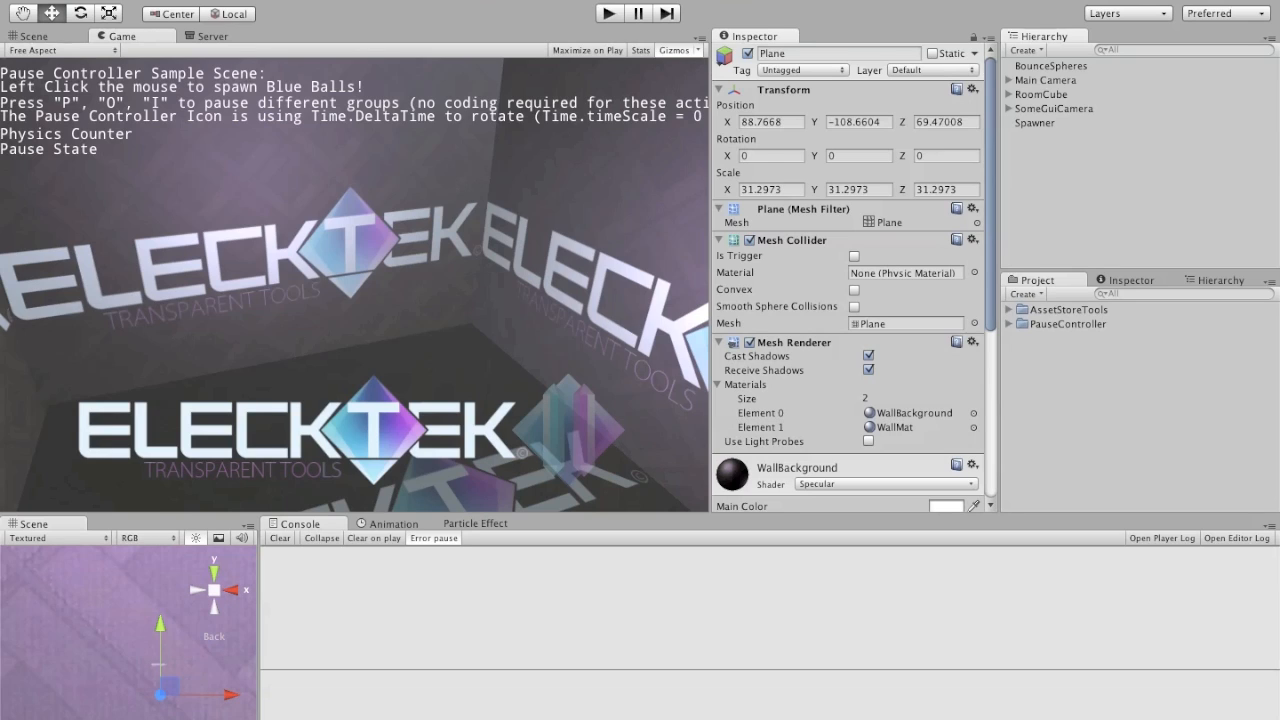
click(608, 0)
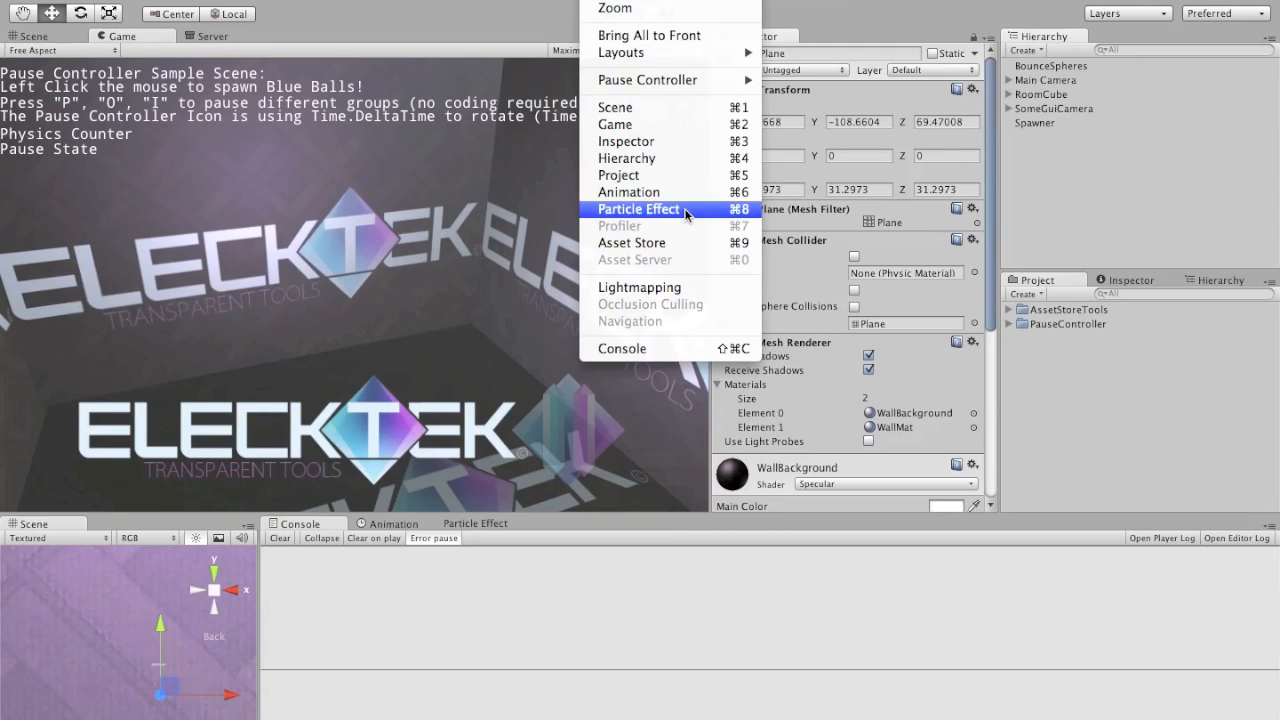
click(631, 242)
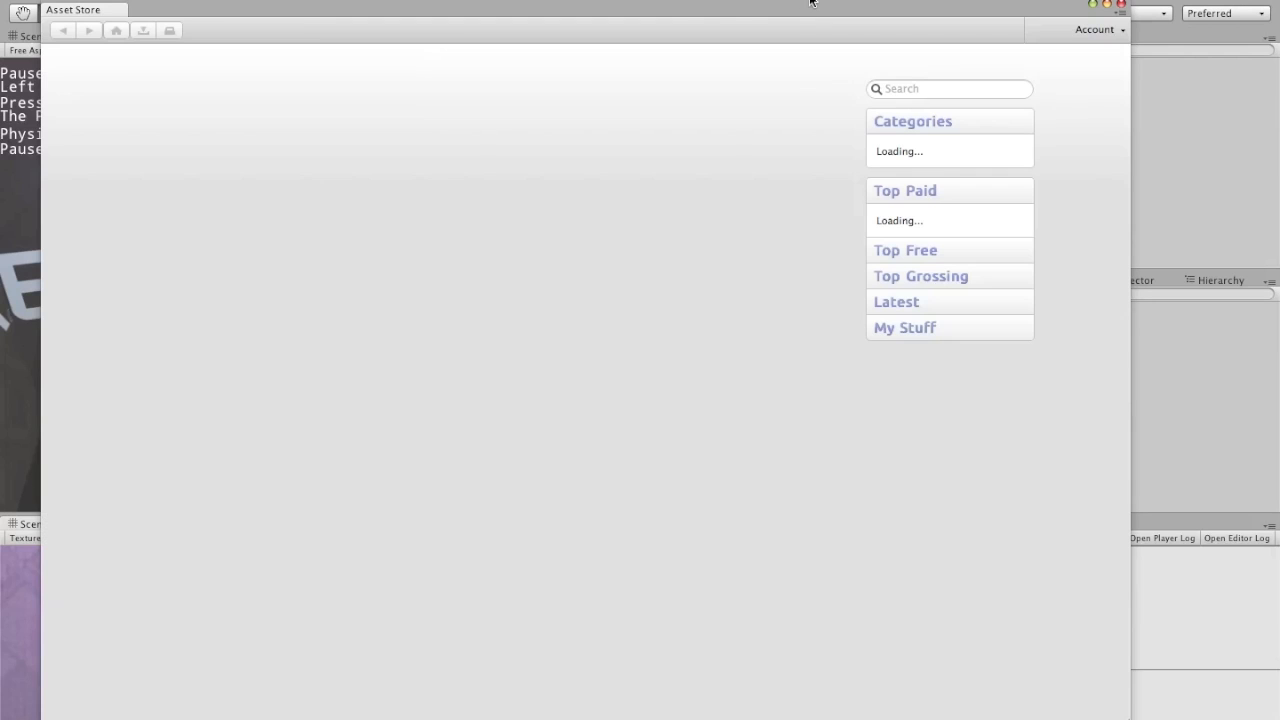
click(736, 20)
drag(736, 20, 976, 28)
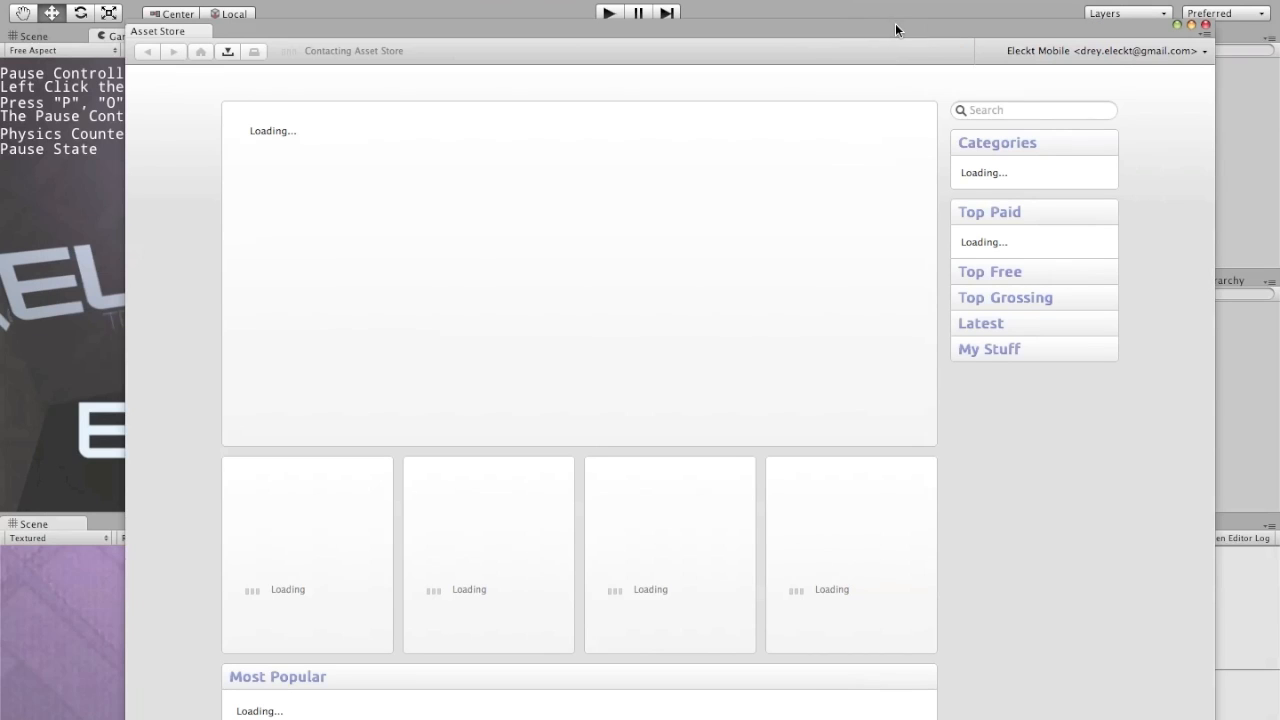
click(992, 110)
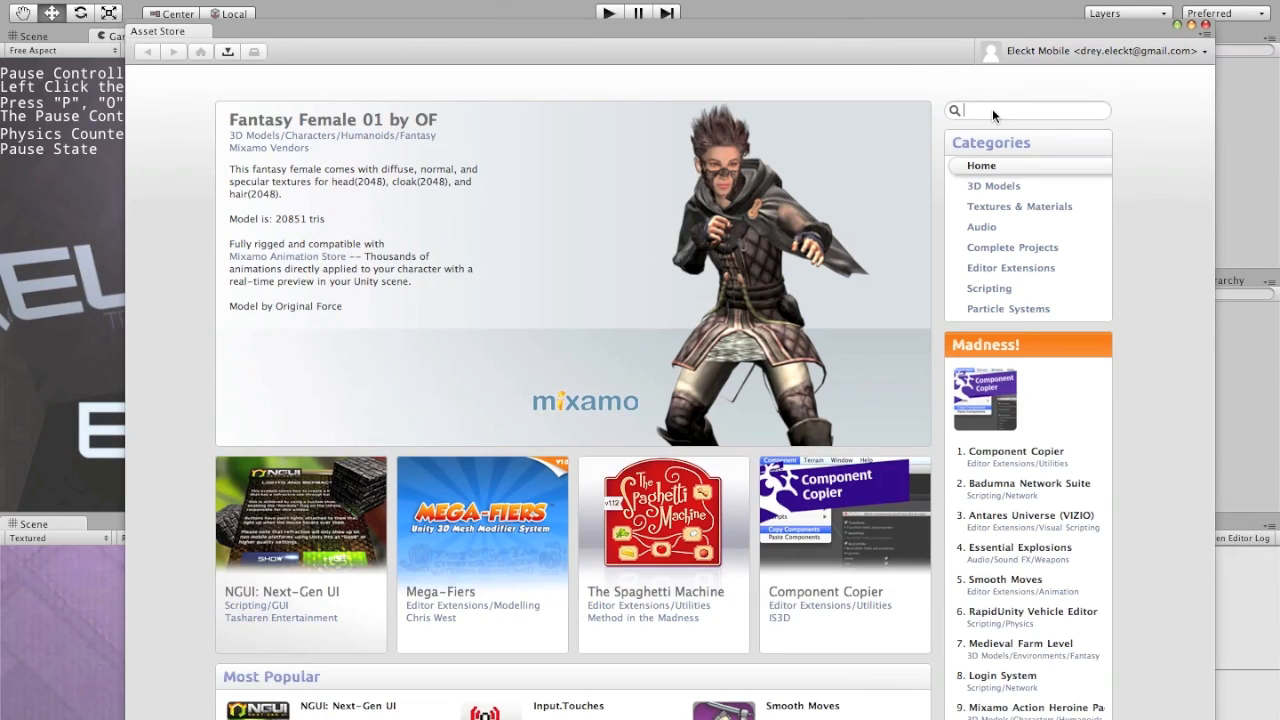
text(pause)
key(Return)
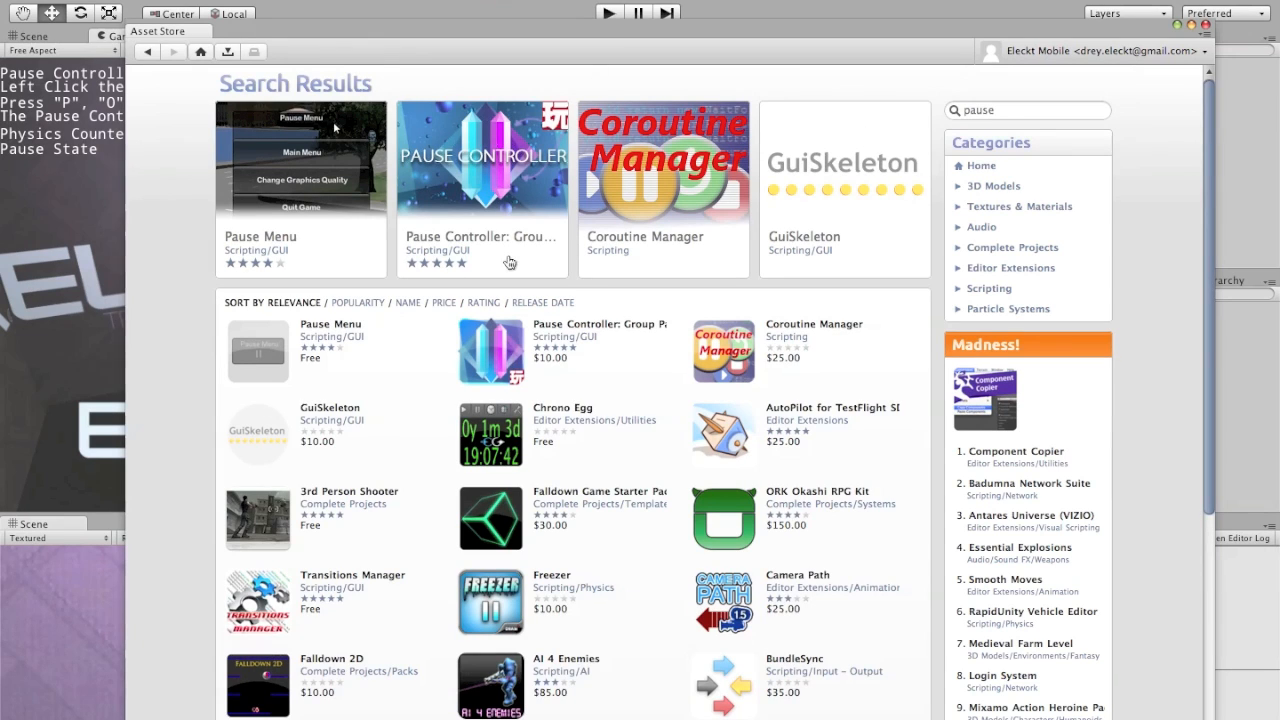
Step: Examine the Pause Controller: Group Pausing Kit page, including its package contents and user reviews, and close the Asset Store
click(507, 358)
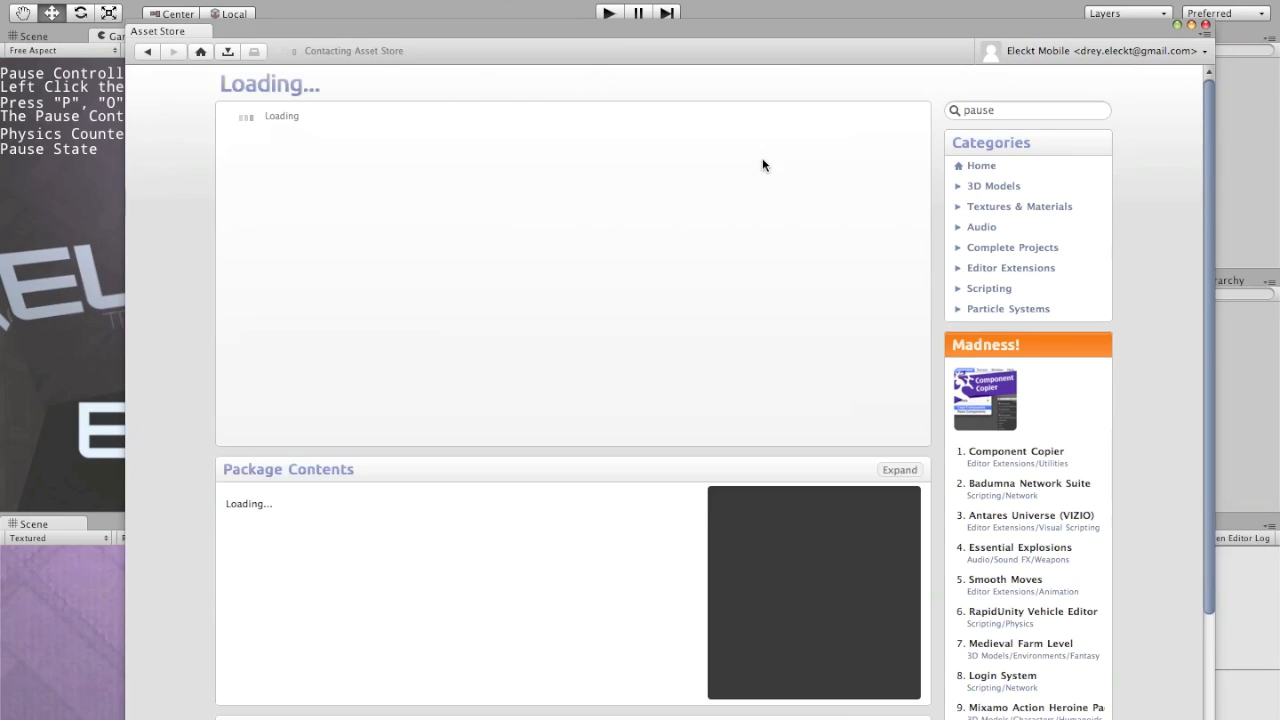
click(797, 34)
drag(797, 34, 775, 25)
scroll(152, 453, down, 3)
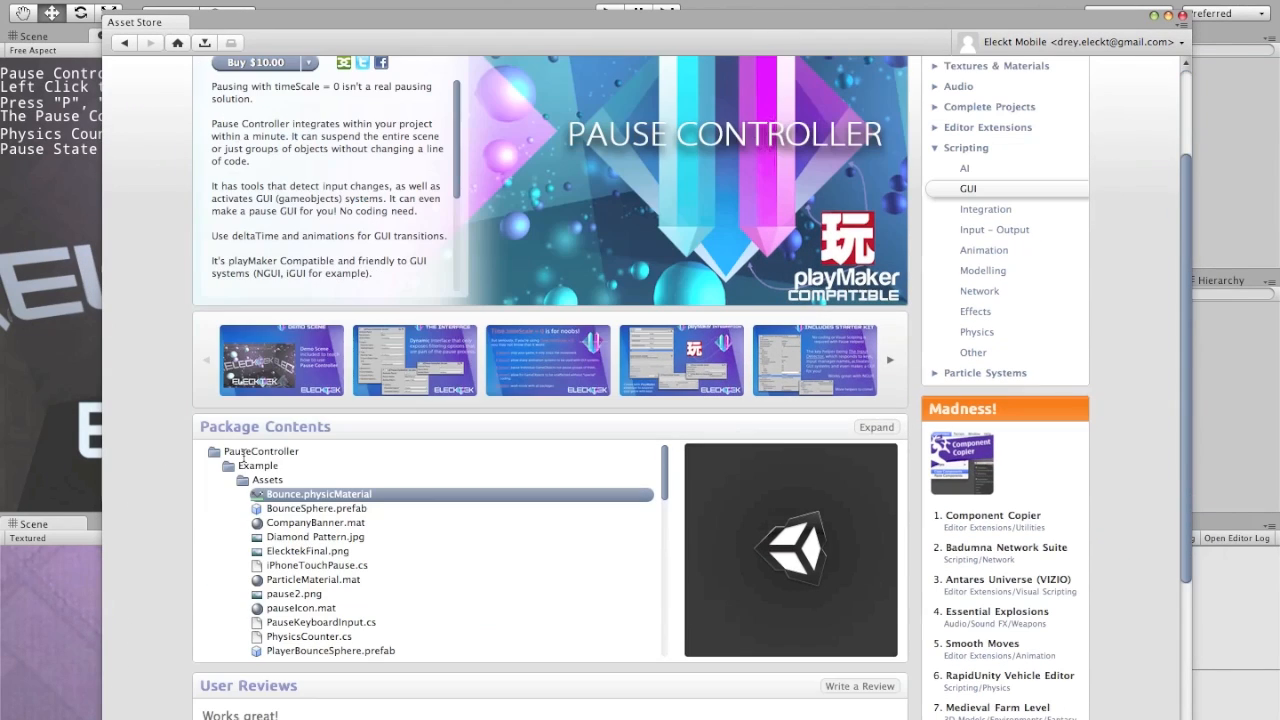
scroll(153, 460, down, 3)
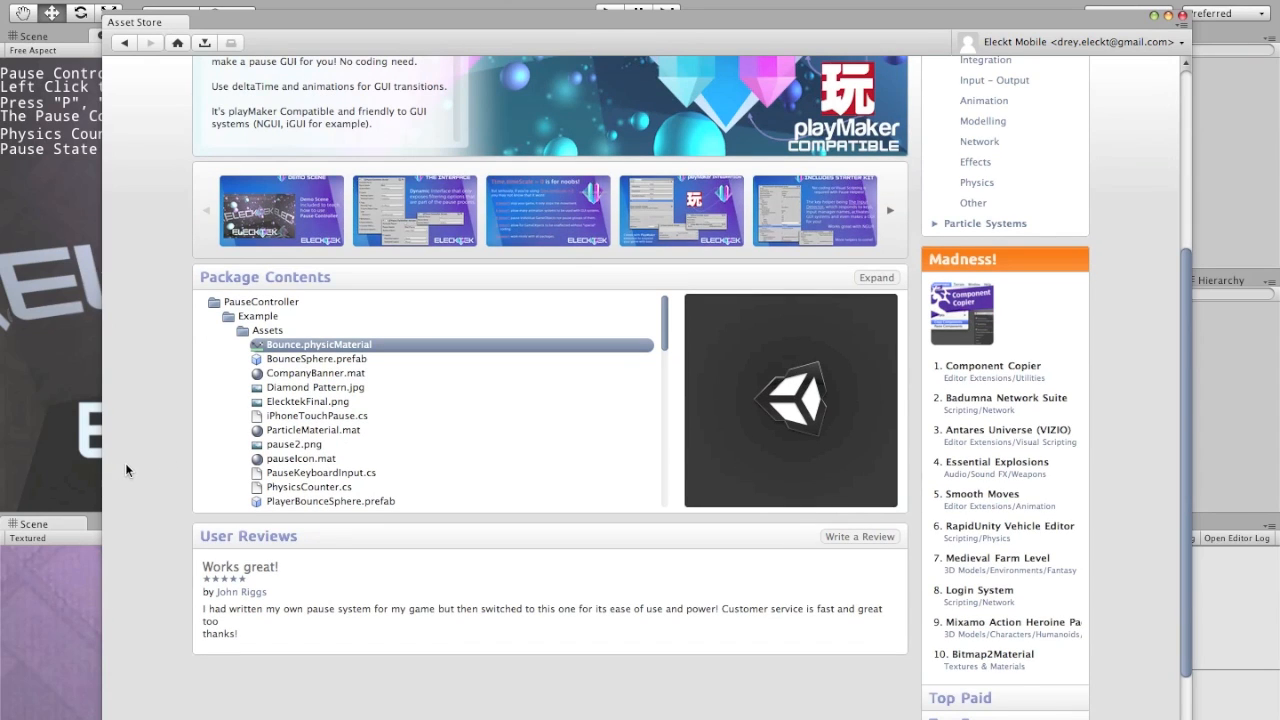
scroll(124, 463, up, 6)
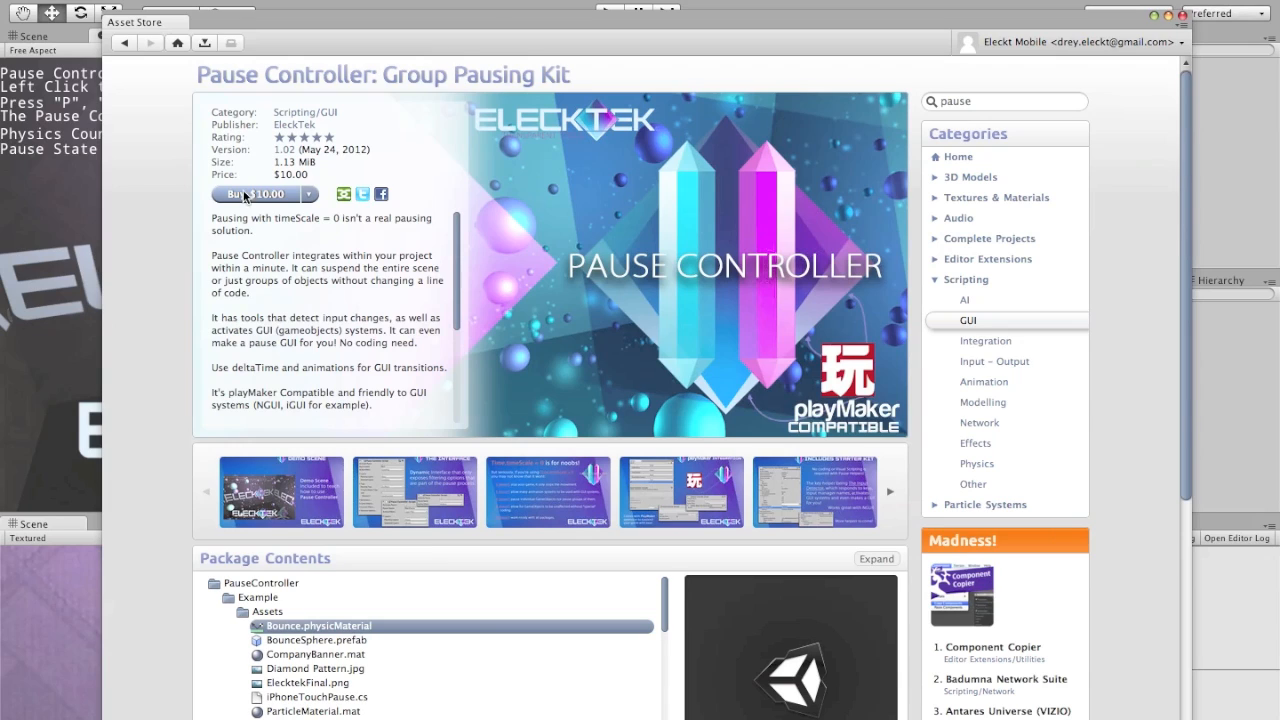
click(1184, 16)
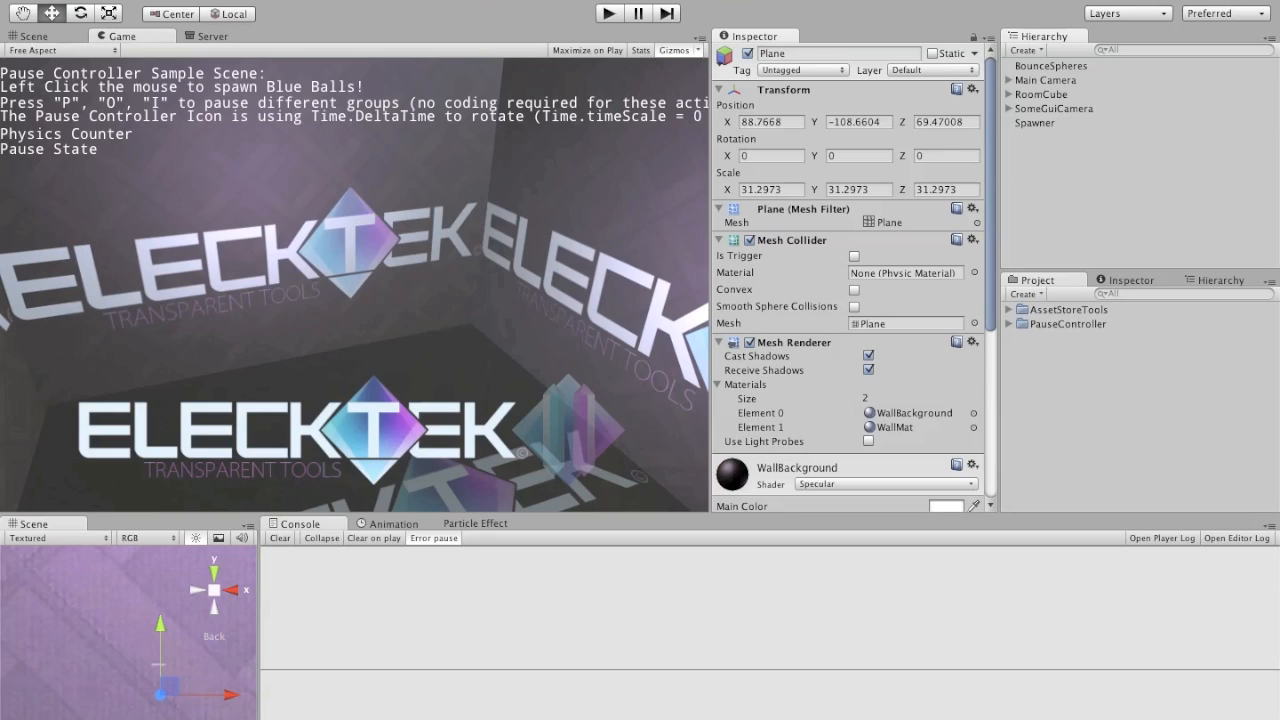
Step: Create a Pause Controller with Input in the scene and select it in the hierarchy
click(258, 1)
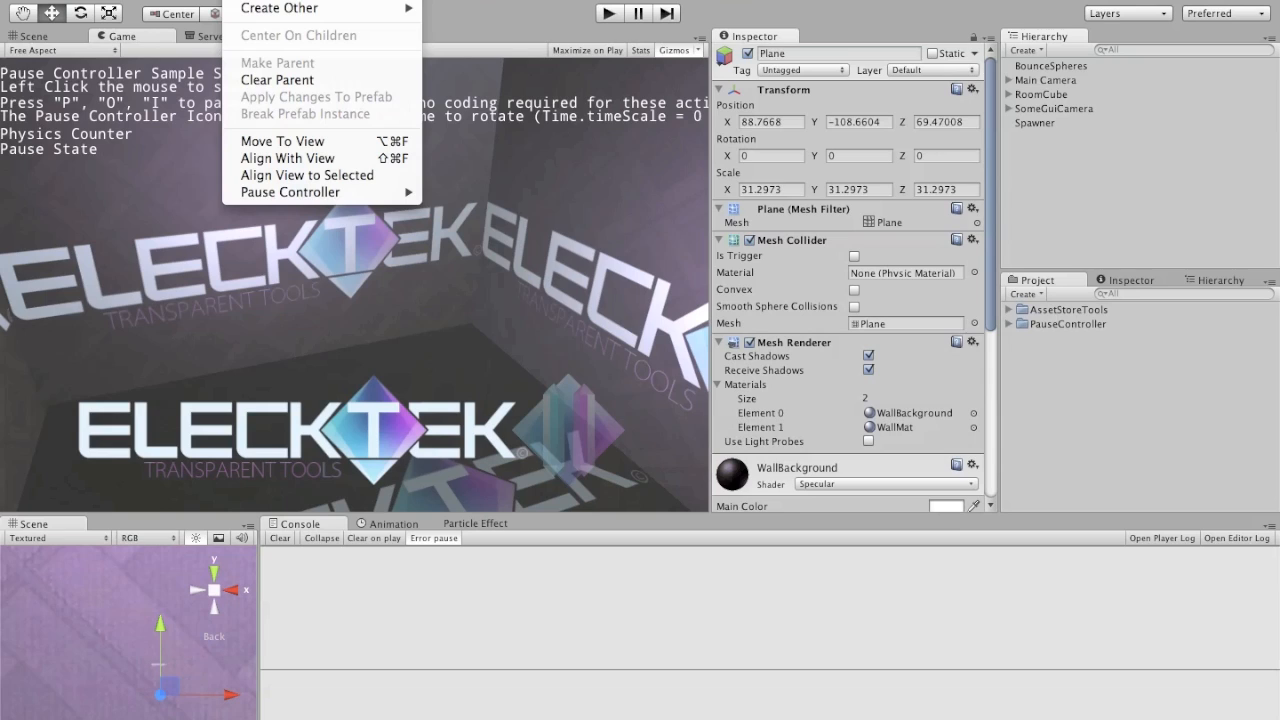
mouse_move(324, 192)
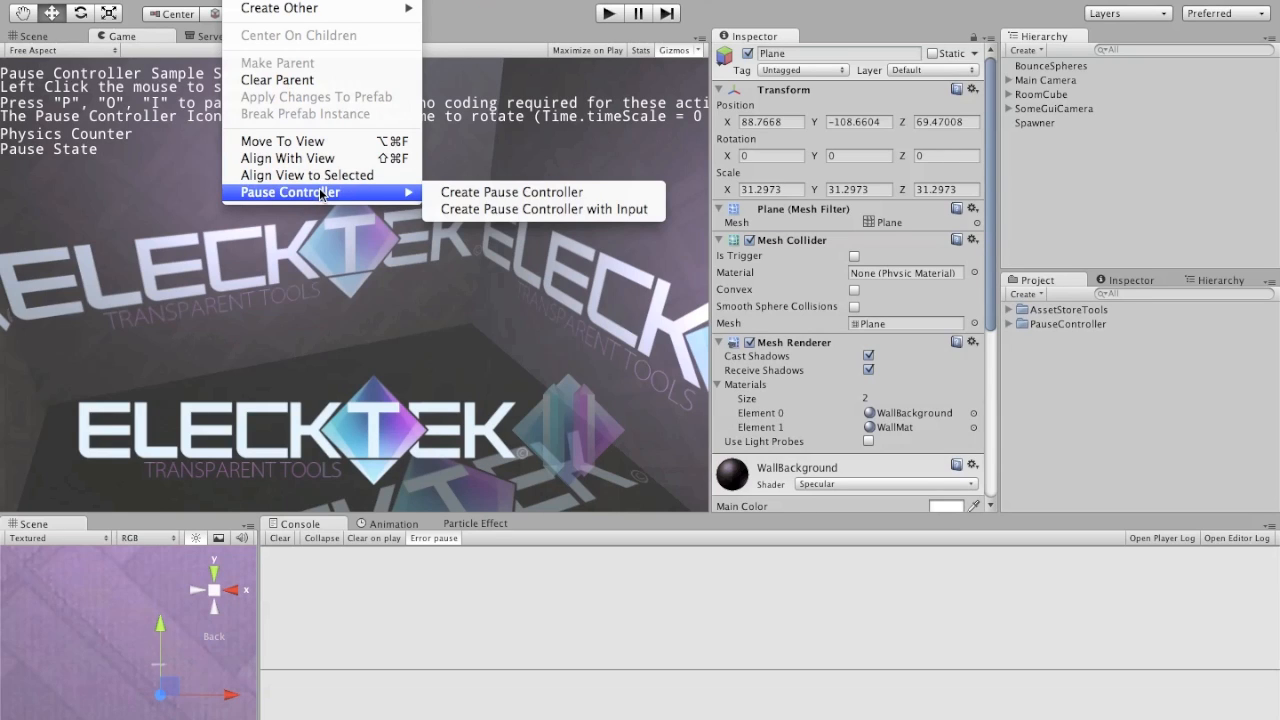
click(540, 210)
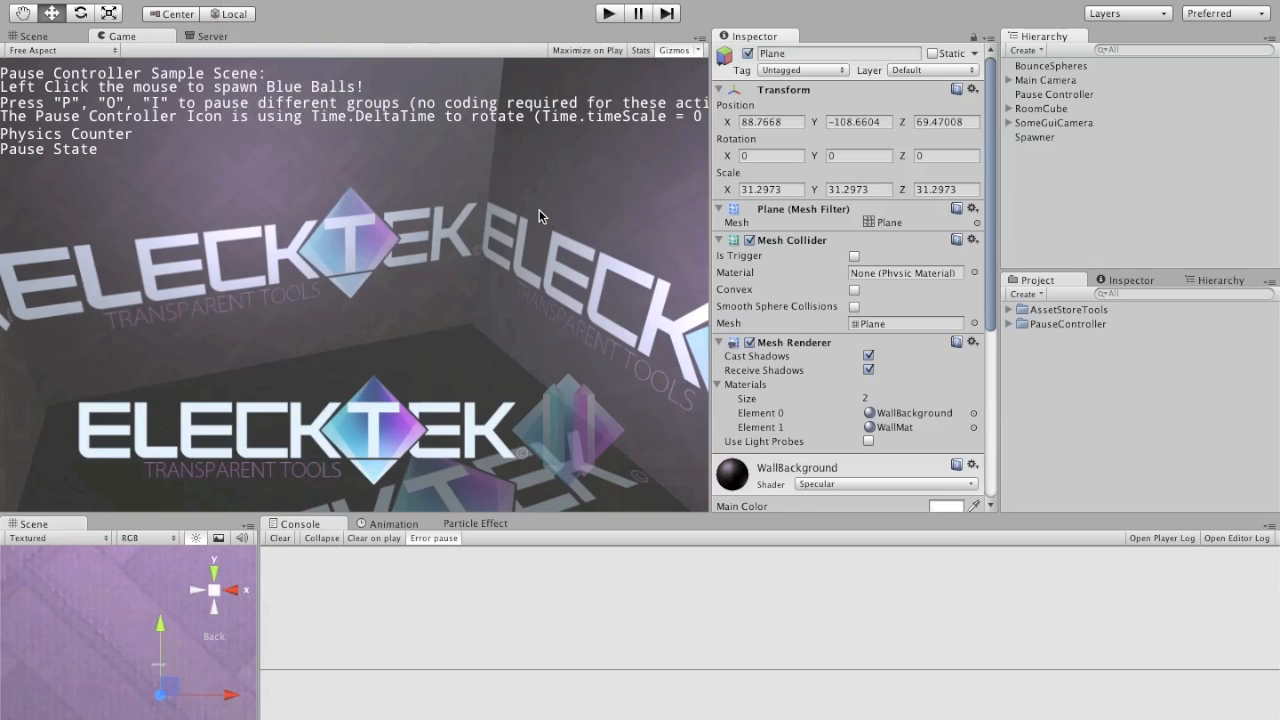
click(1086, 98)
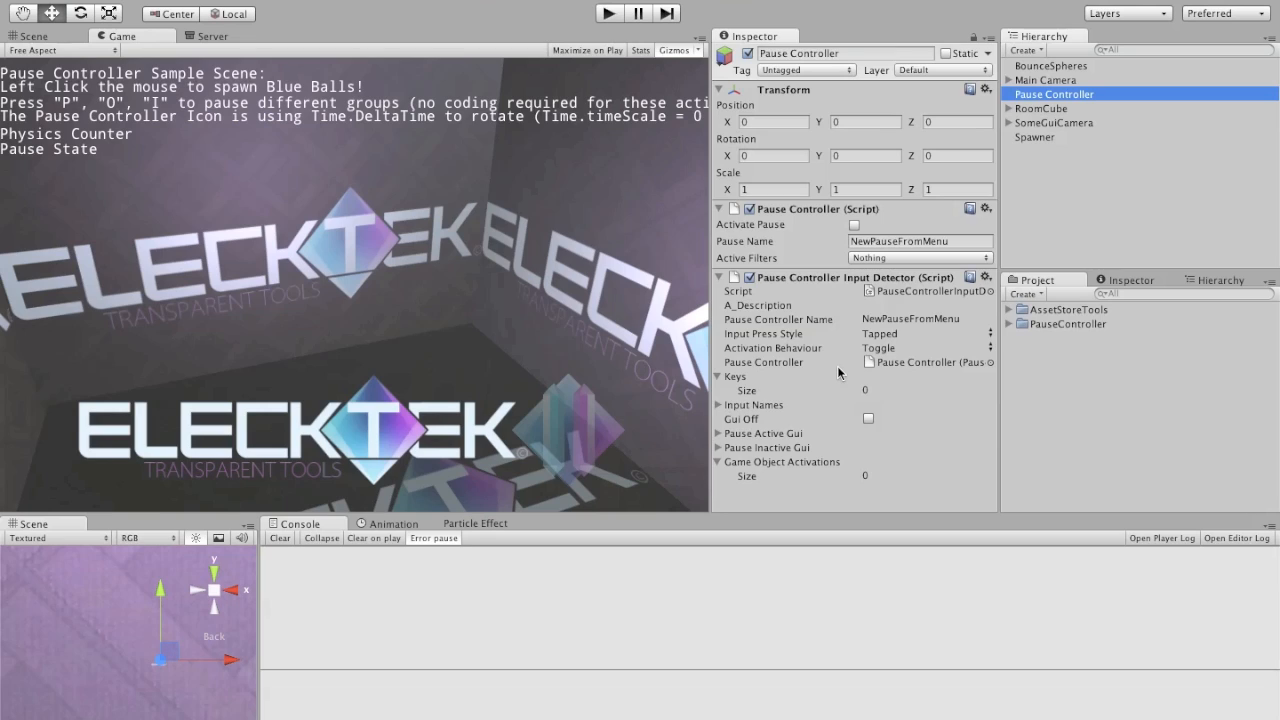
Step: Set the Pause Controller's Active Filters to Layer Filter
click(987, 261)
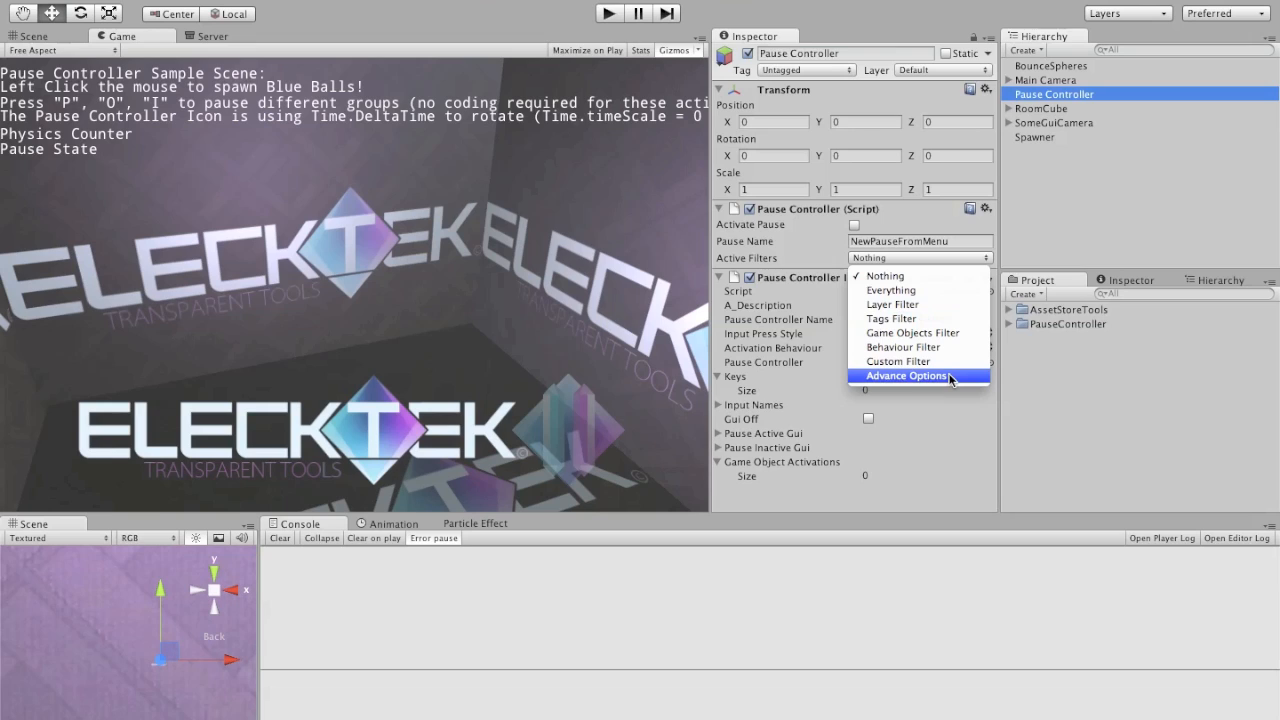
click(983, 228)
click(983, 258)
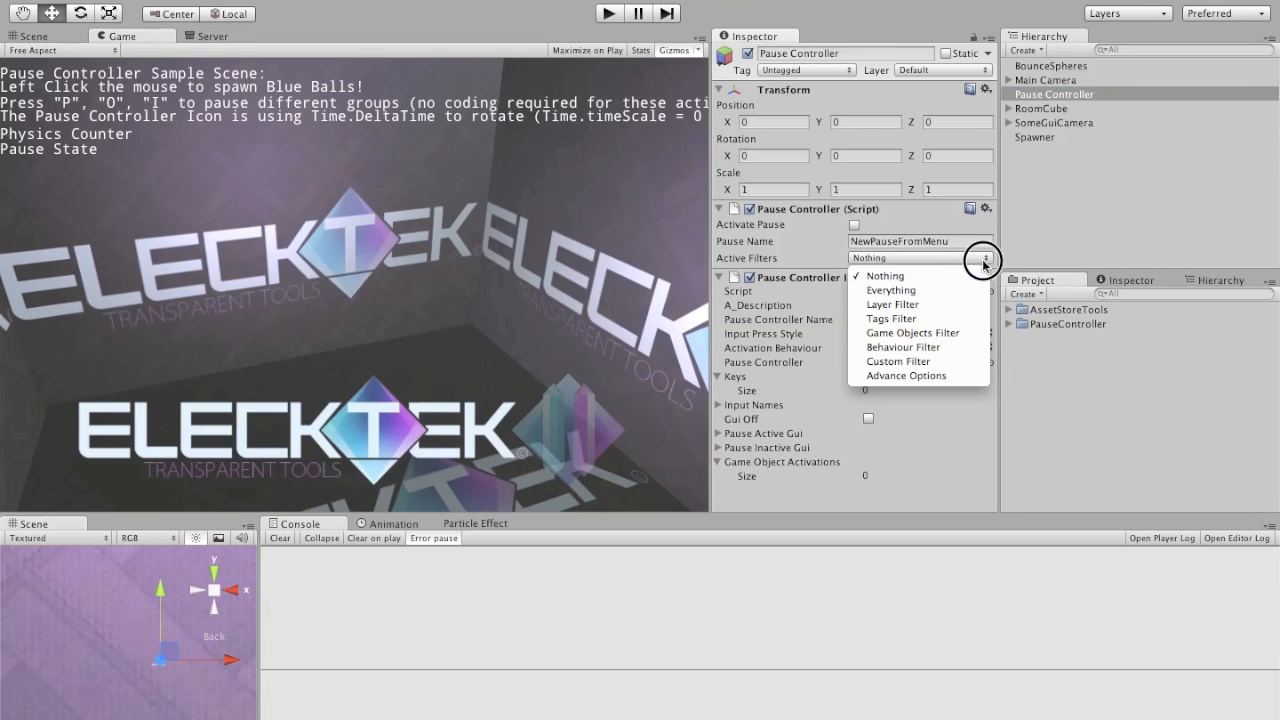
click(925, 304)
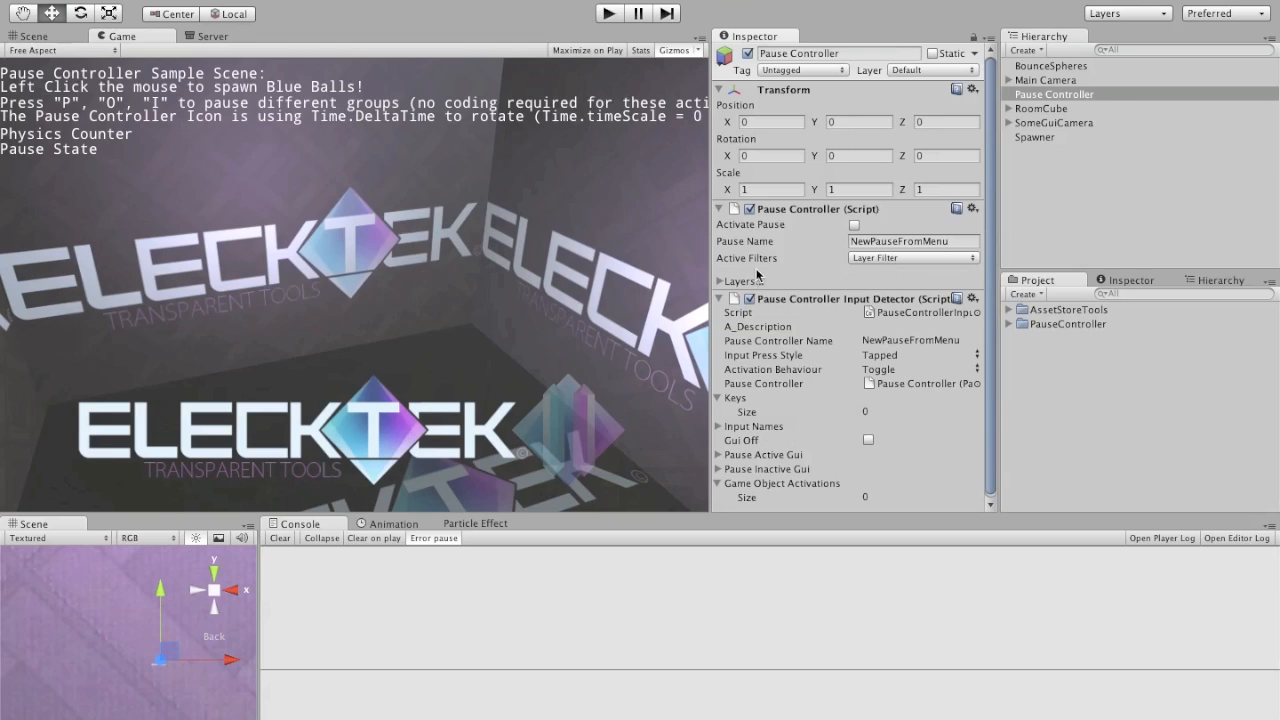
Step: Expand the Layers settings, keep Pausing Layers on Pause and set Selected Layers to Everything
click(719, 283)
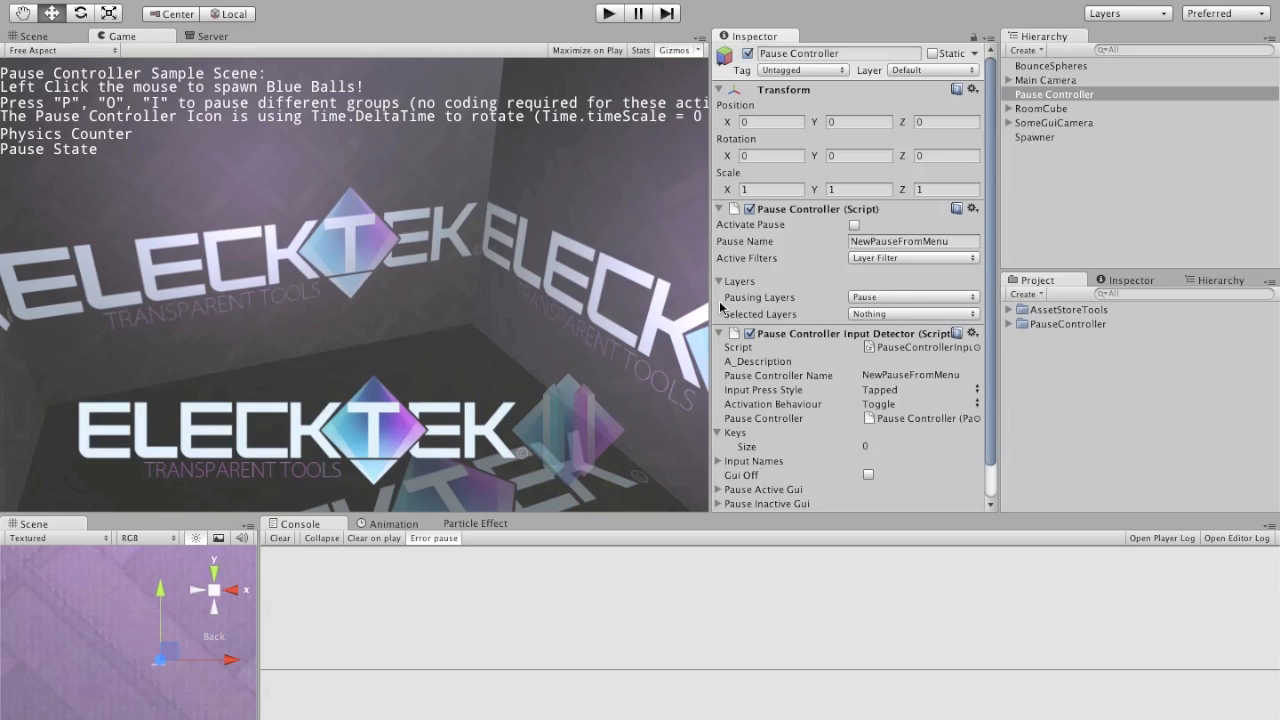
click(970, 298)
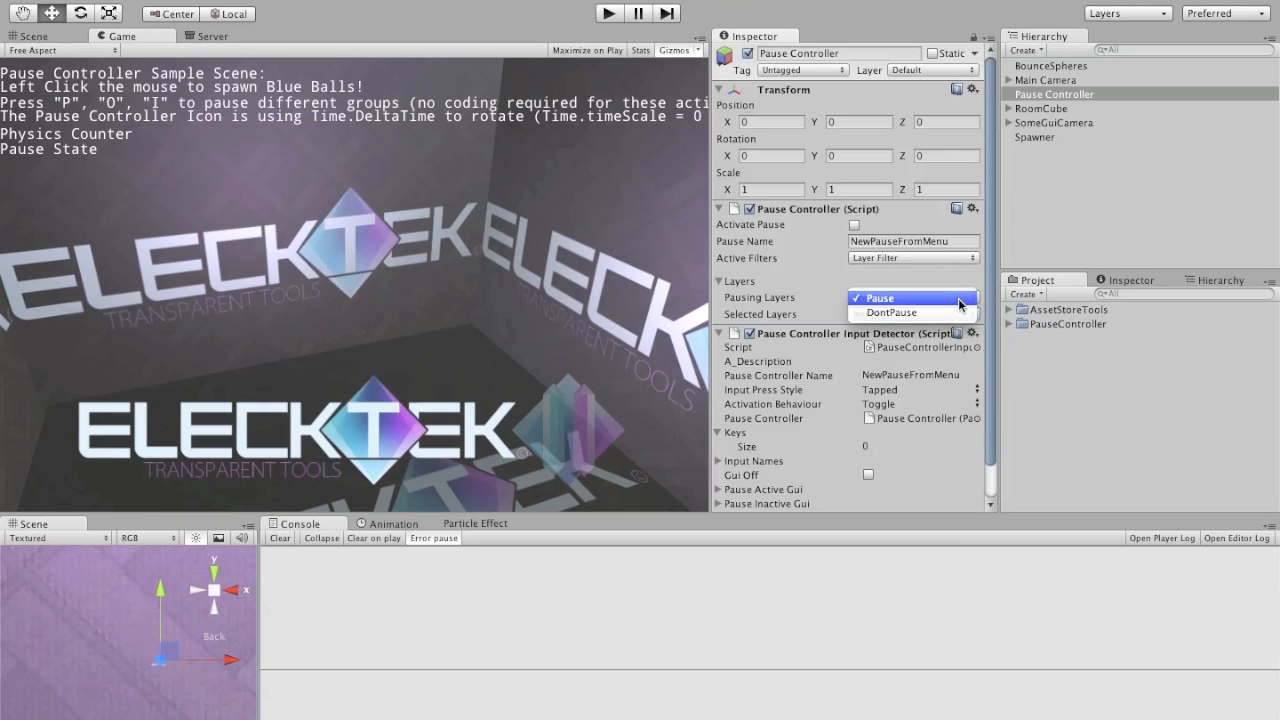
click(960, 300)
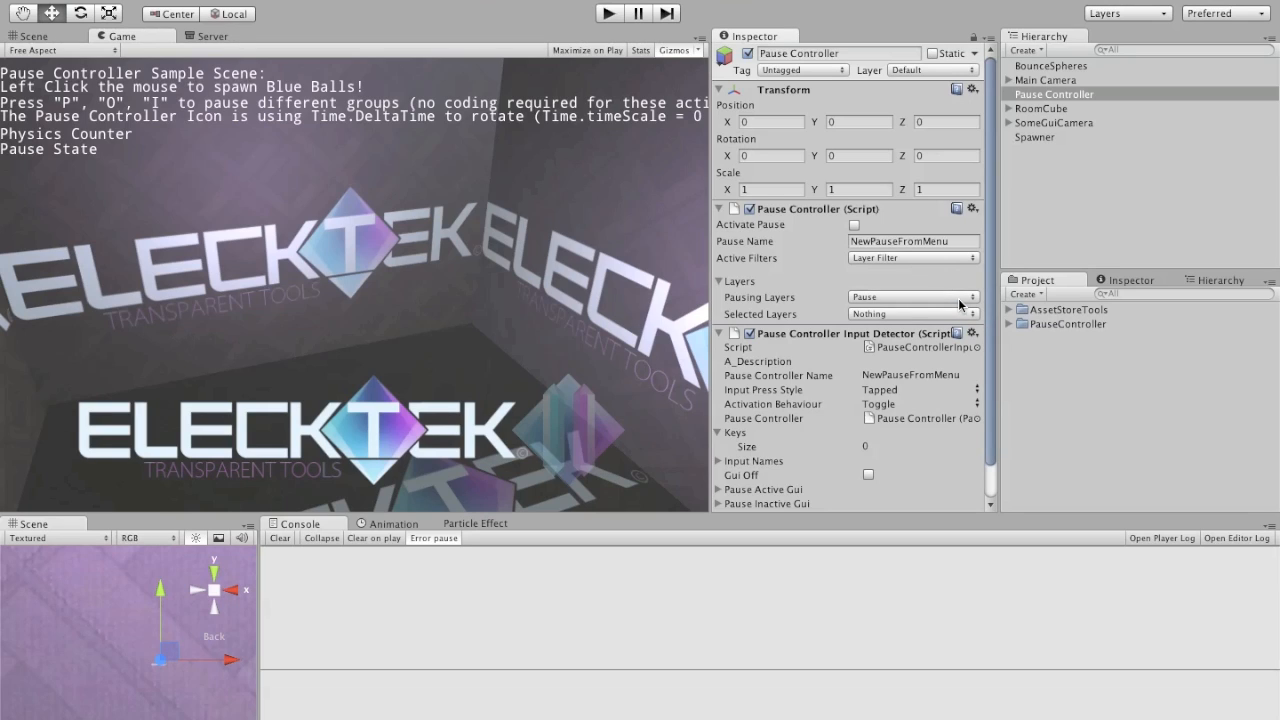
click(959, 302)
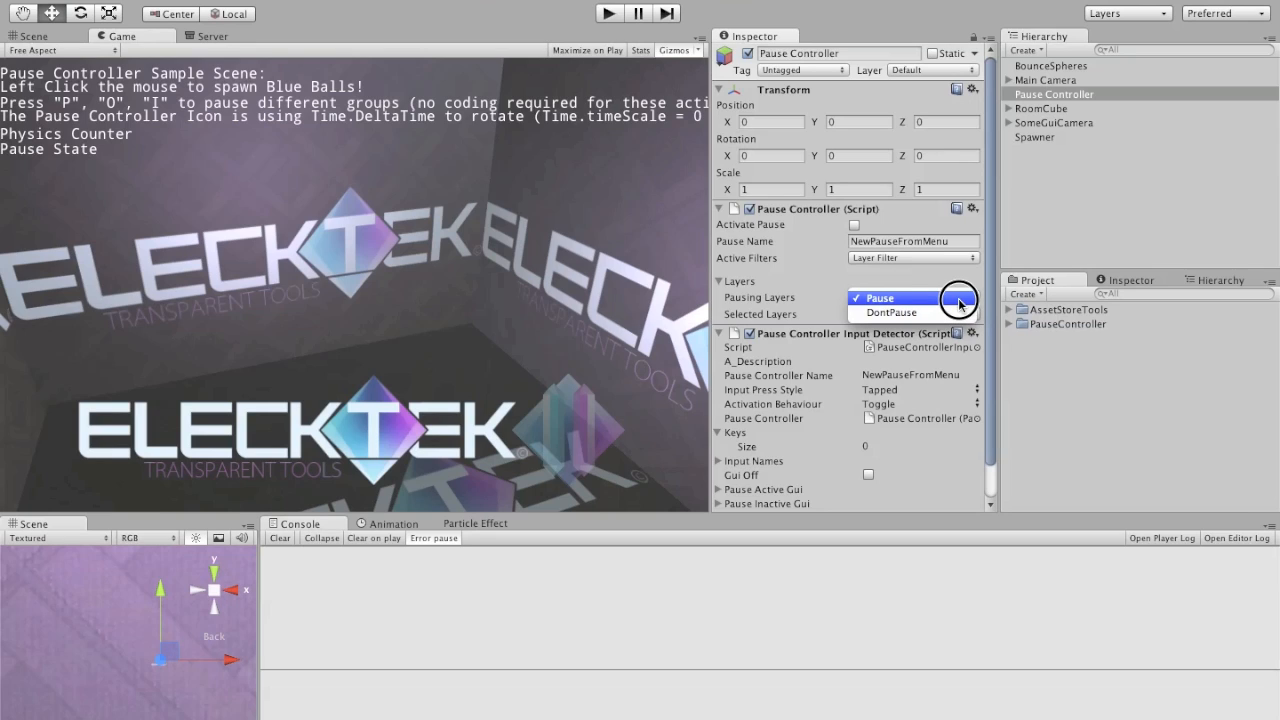
click(959, 302)
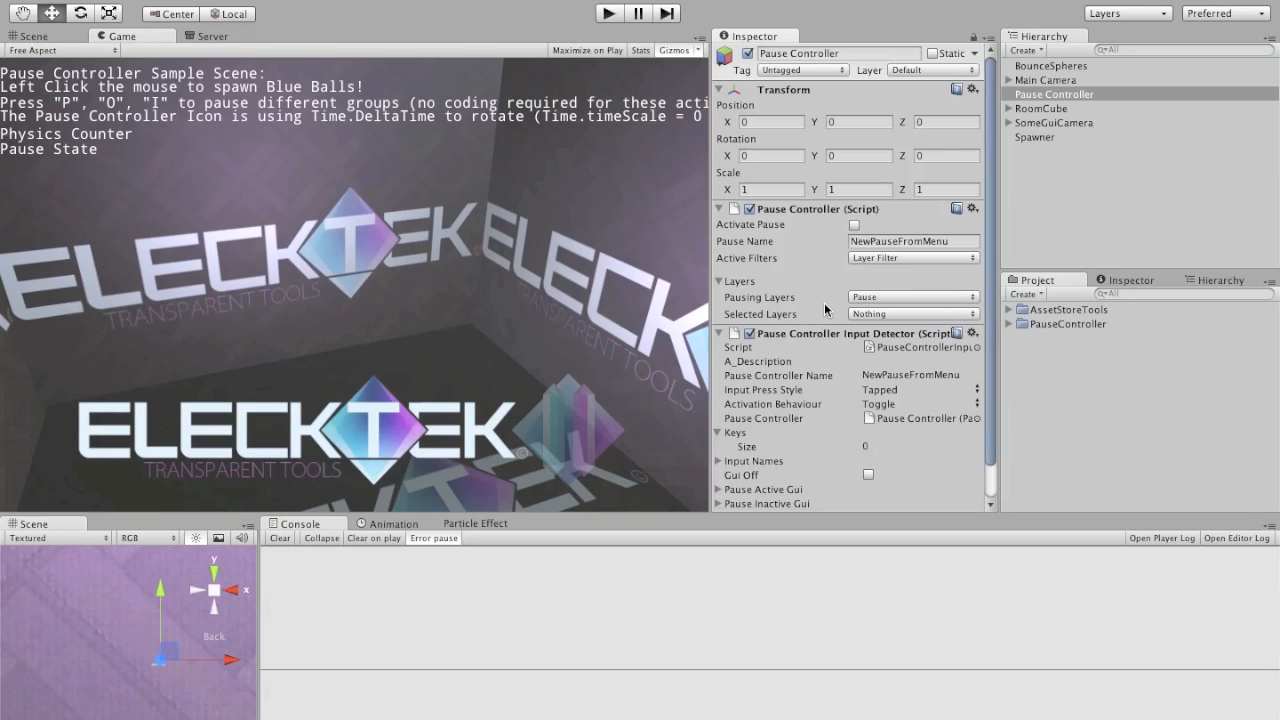
click(893, 314)
click(909, 350)
Step: Open the layer definitions in the TagManager and try a placeholder name for User Layer 10, leaving it empty
click(913, 72)
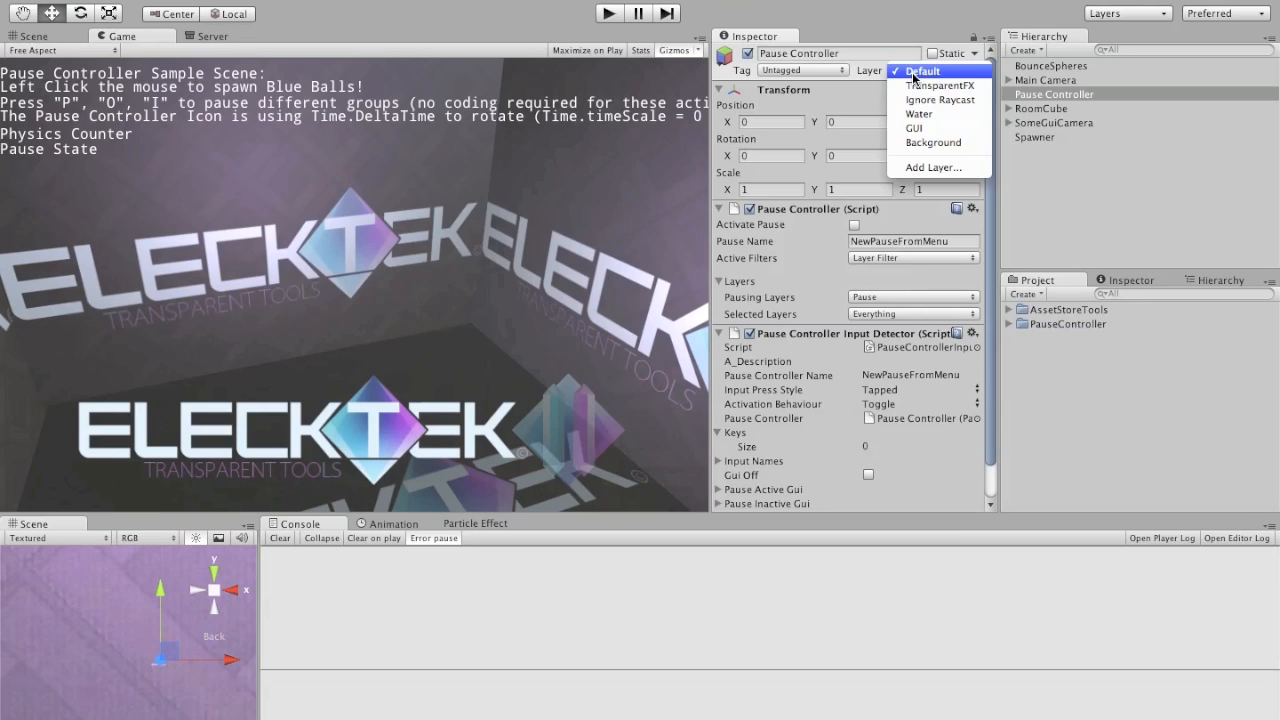
click(933, 167)
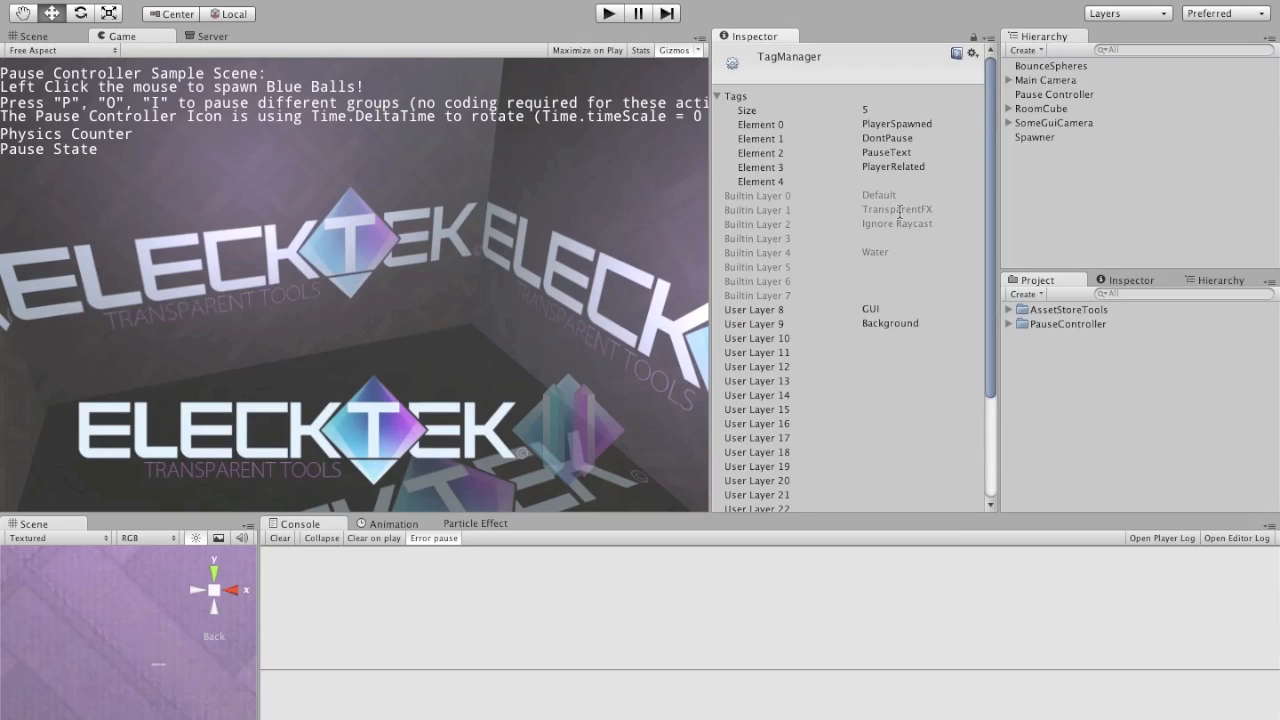
click(866, 312)
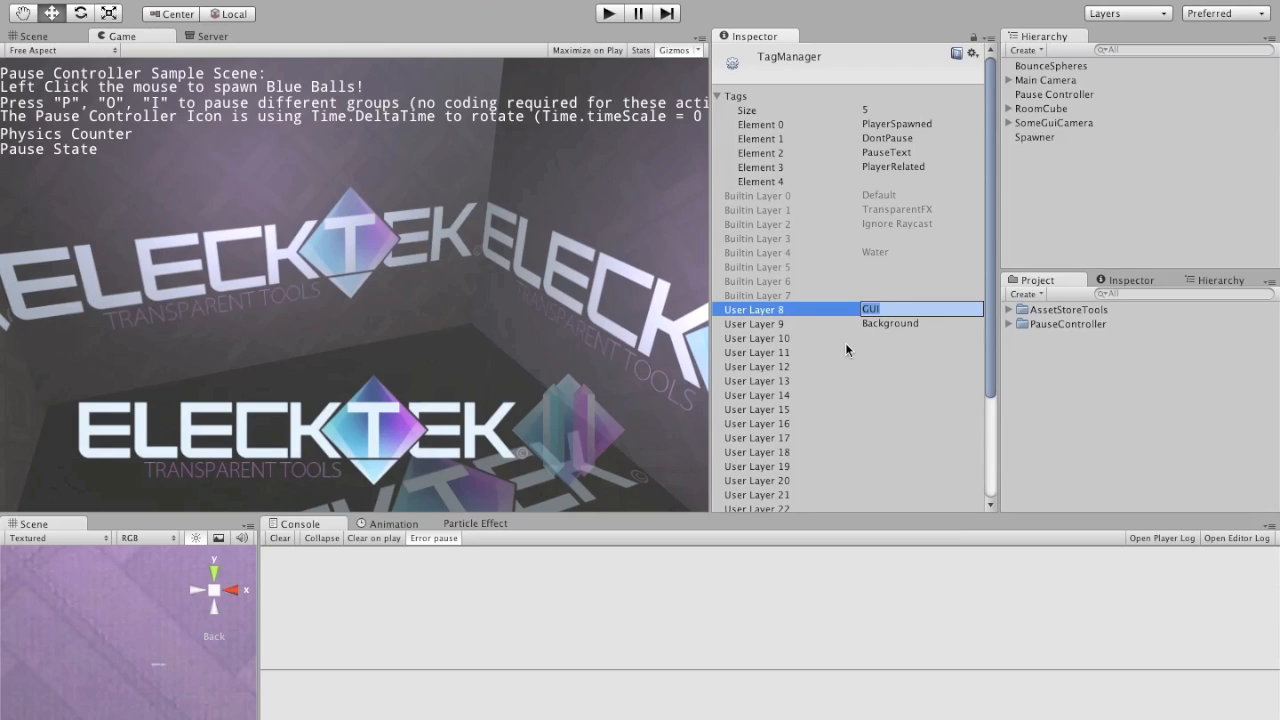
click(867, 338)
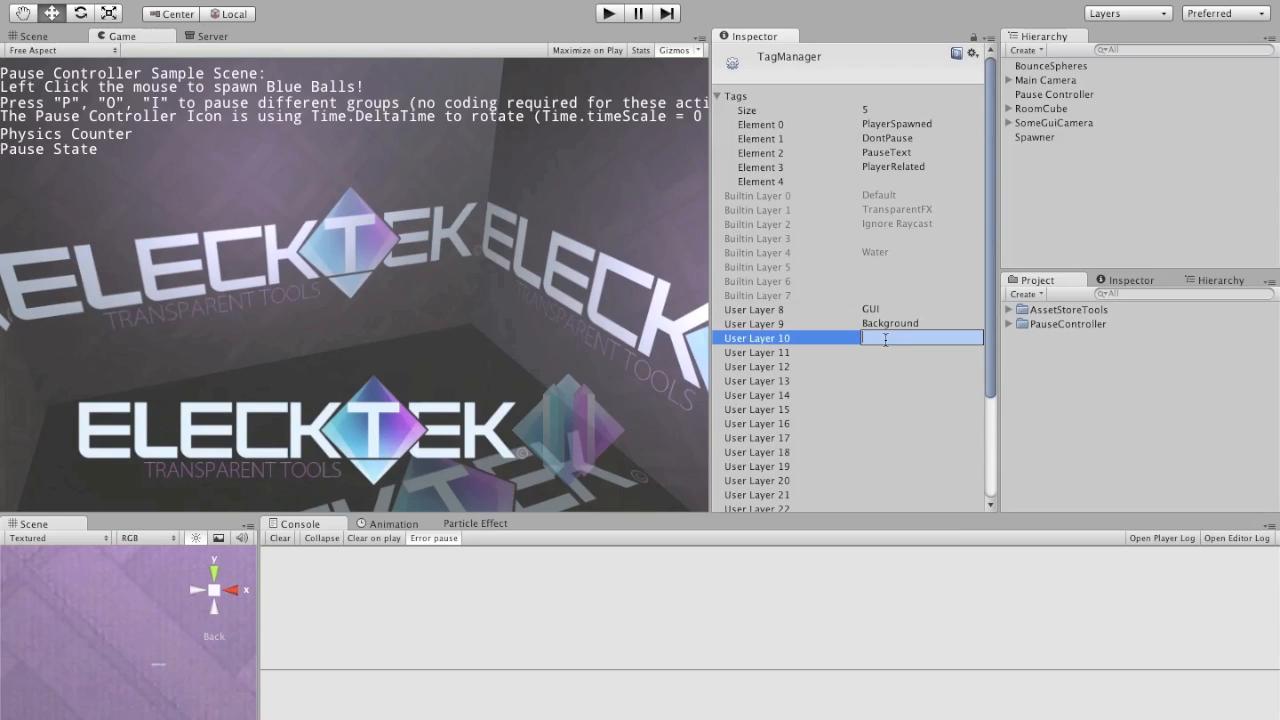
text(afdafsdf)
key(BackSpace)
key(BackSpace)
key(BackSpace)
key(BackSpace)
key(BackSpace)
key(BackSpace)
key(BackSpace)
key(BackSpace)
key(Return)
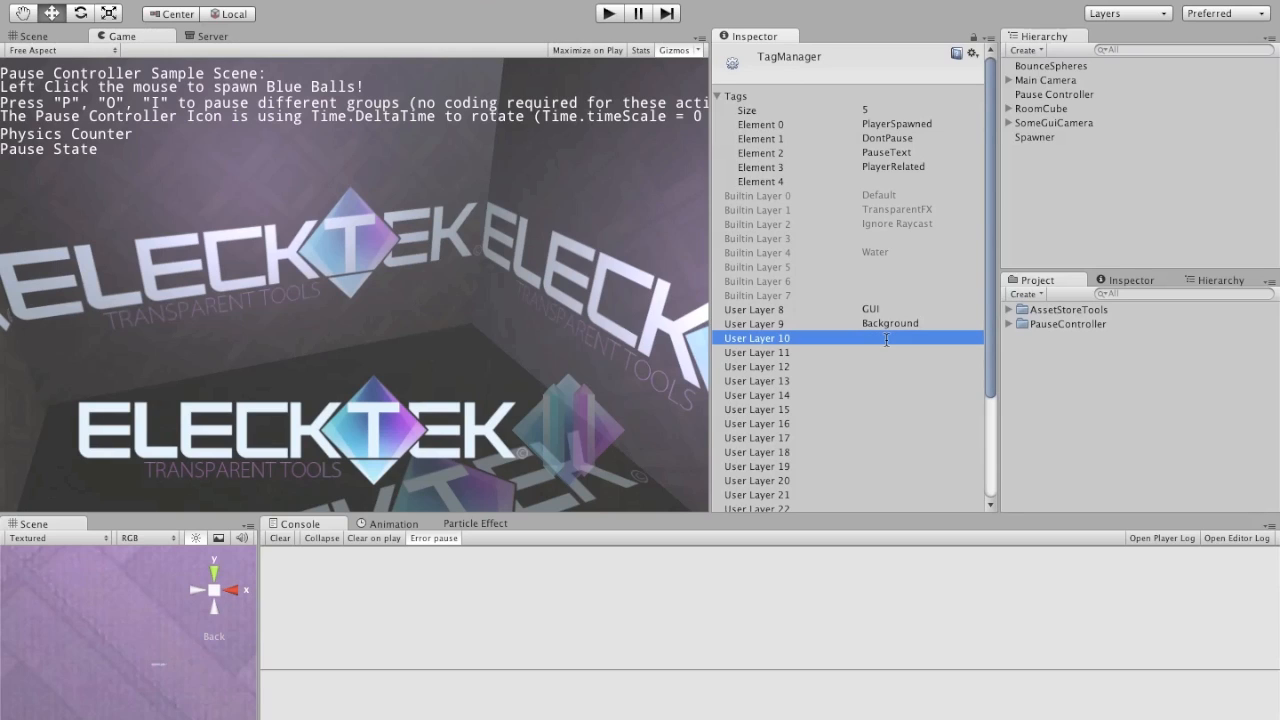
Step: Exclude the Background layer from the Pause Controller's Selected Layers
click(1040, 95)
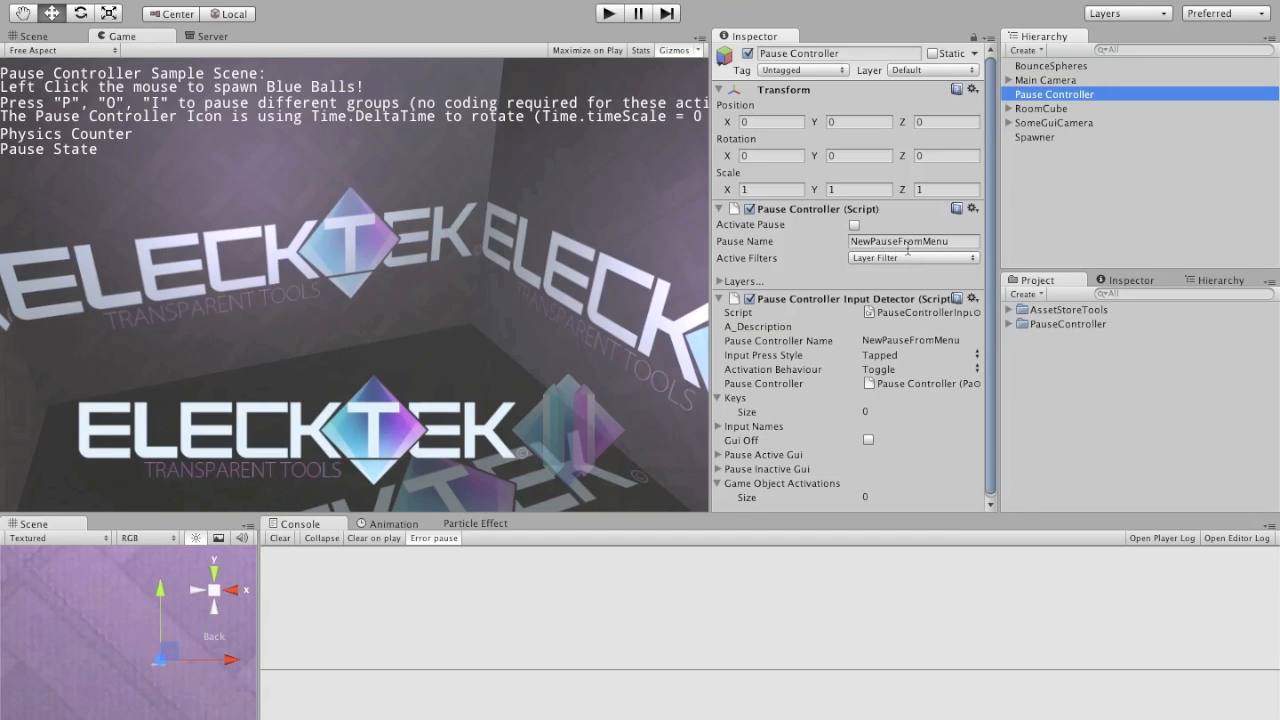
click(718, 282)
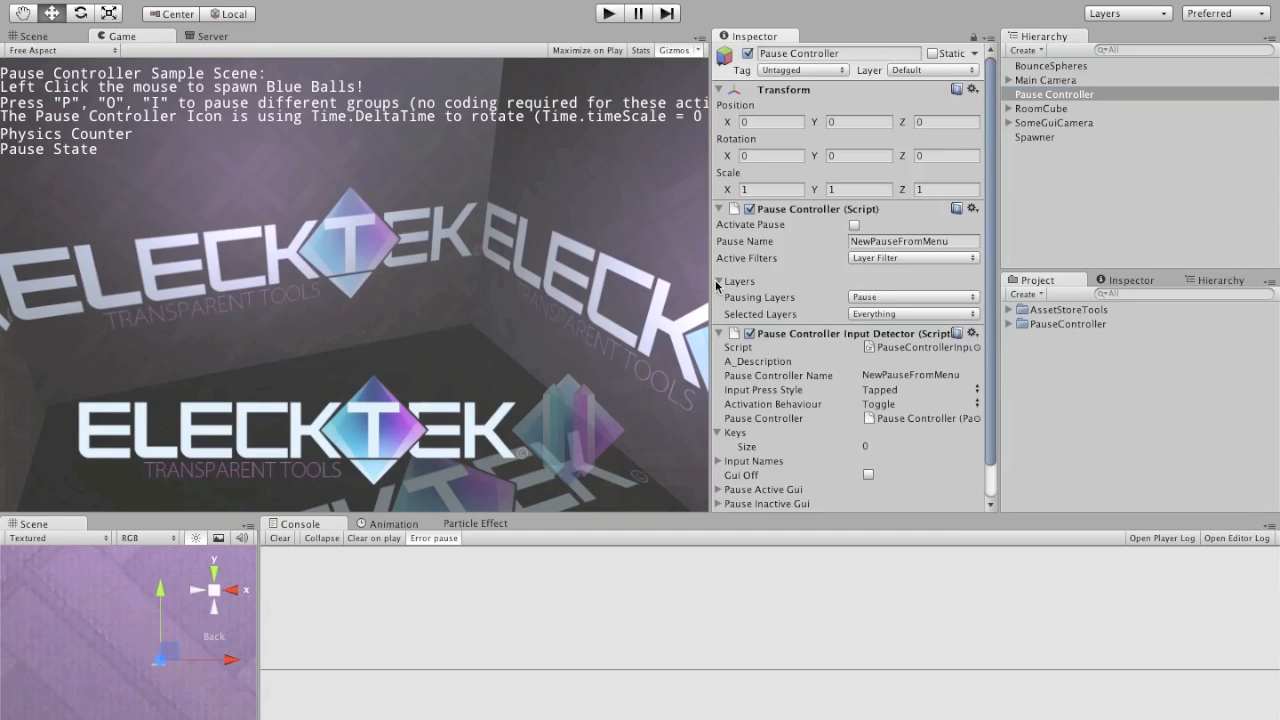
click(932, 314)
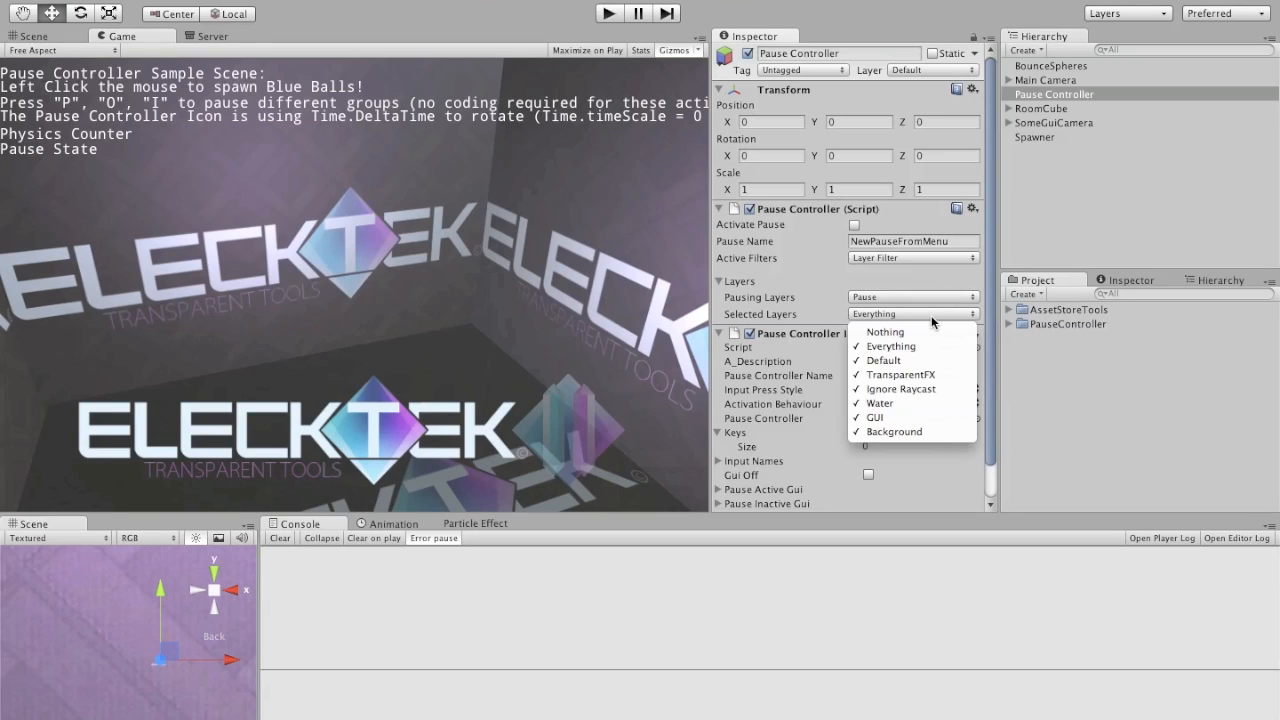
click(928, 432)
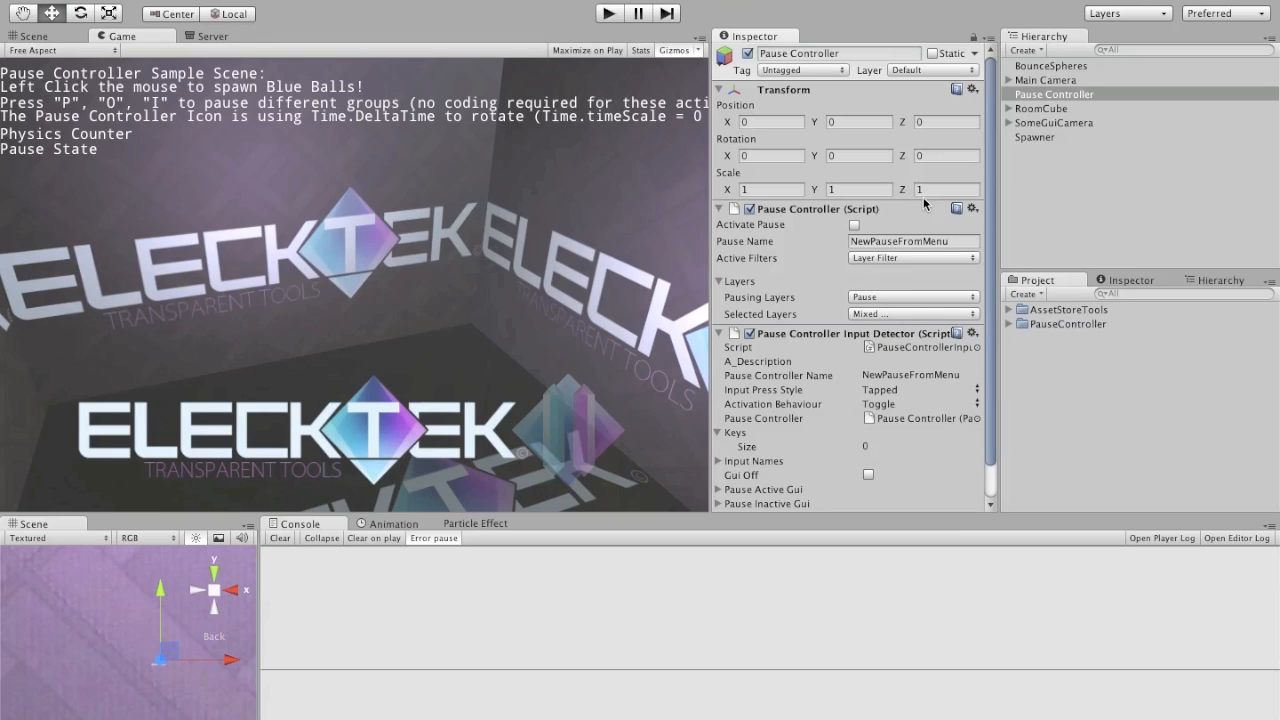
Step: Collapse the Keys list of the Pause Controller Input Detector
scroll(880, 352, down, 1)
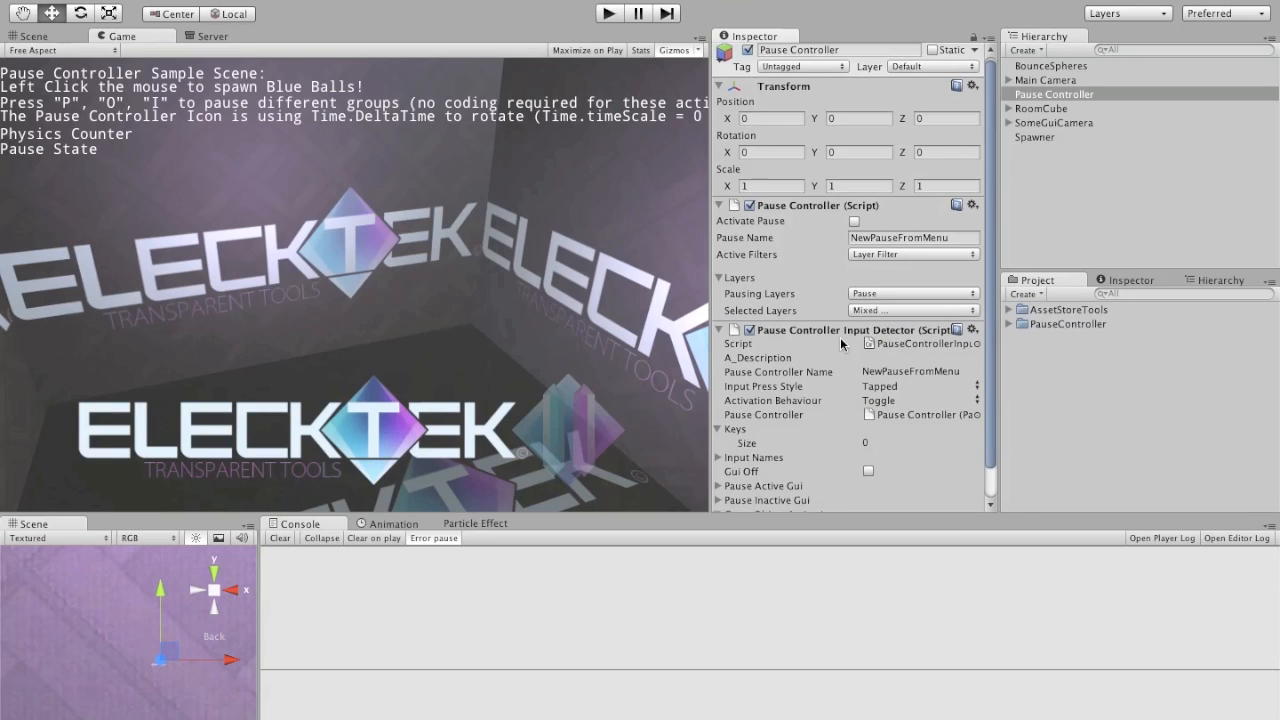
scroll(895, 336, down, 3)
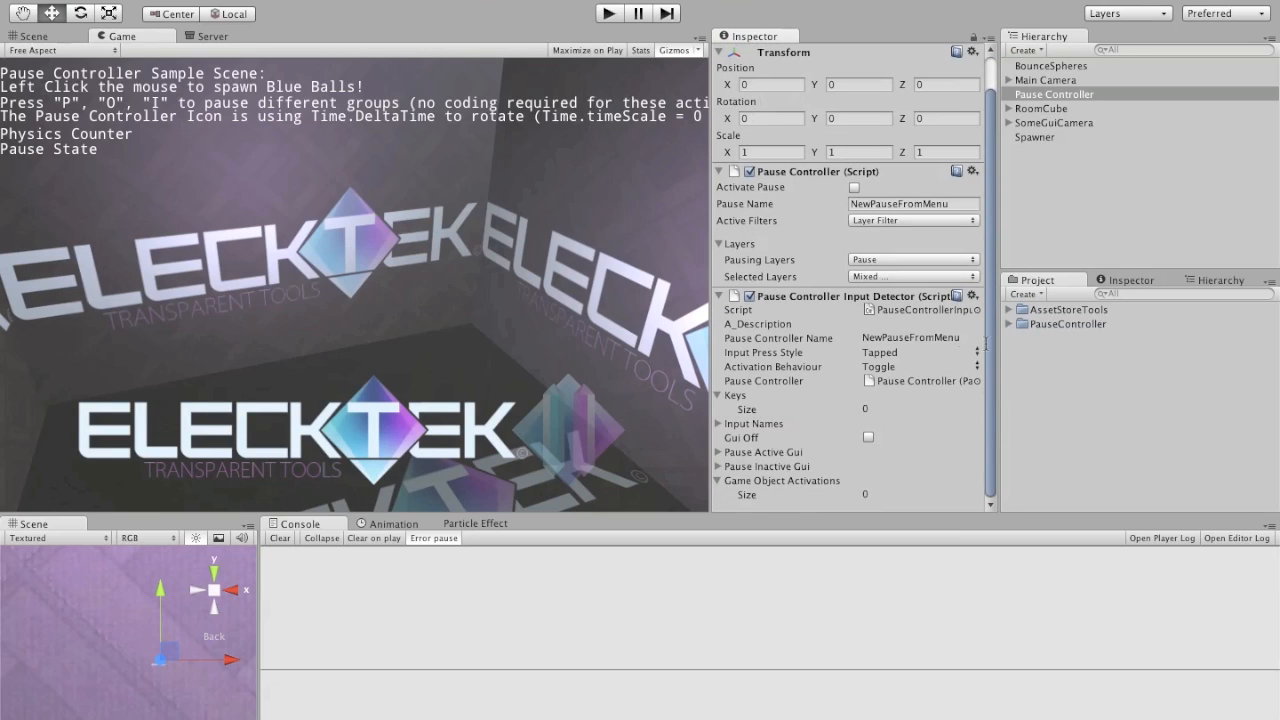
click(720, 396)
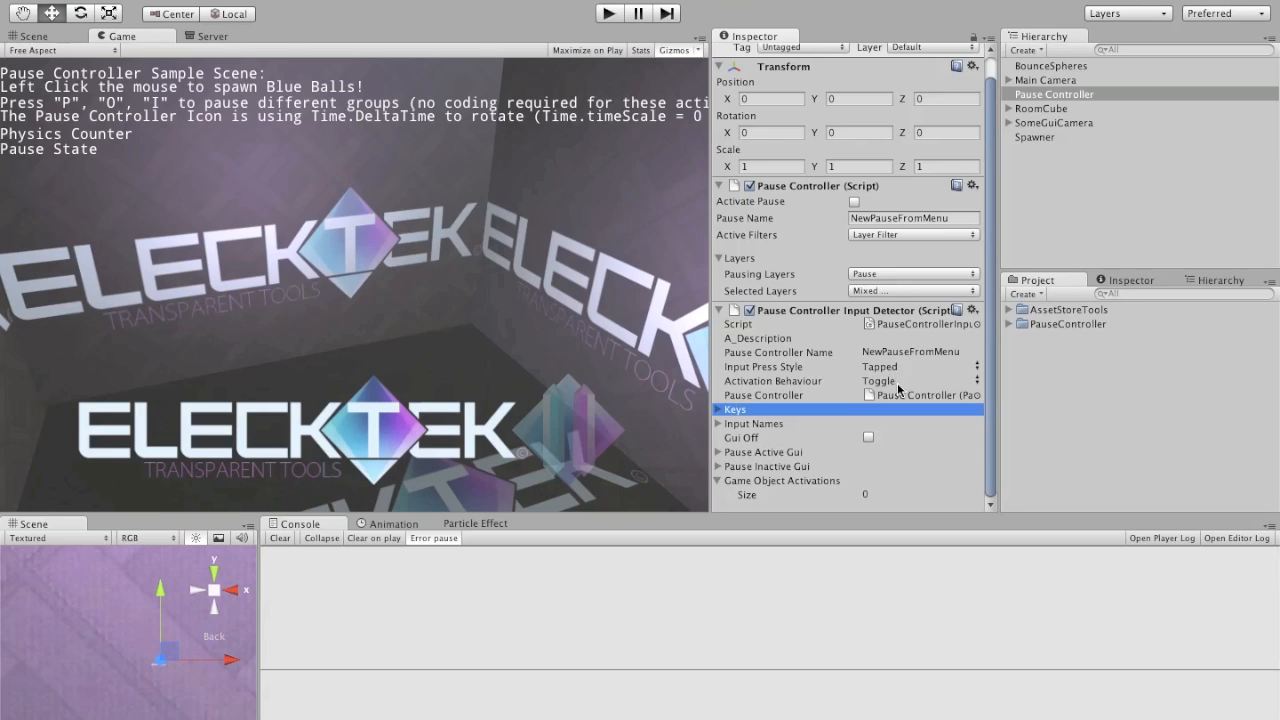
Step: Review the Input Press Style and Activation Behaviour options of the Input Detector, keeping Tapped and Toggle
click(940, 367)
click(940, 367)
click(922, 382)
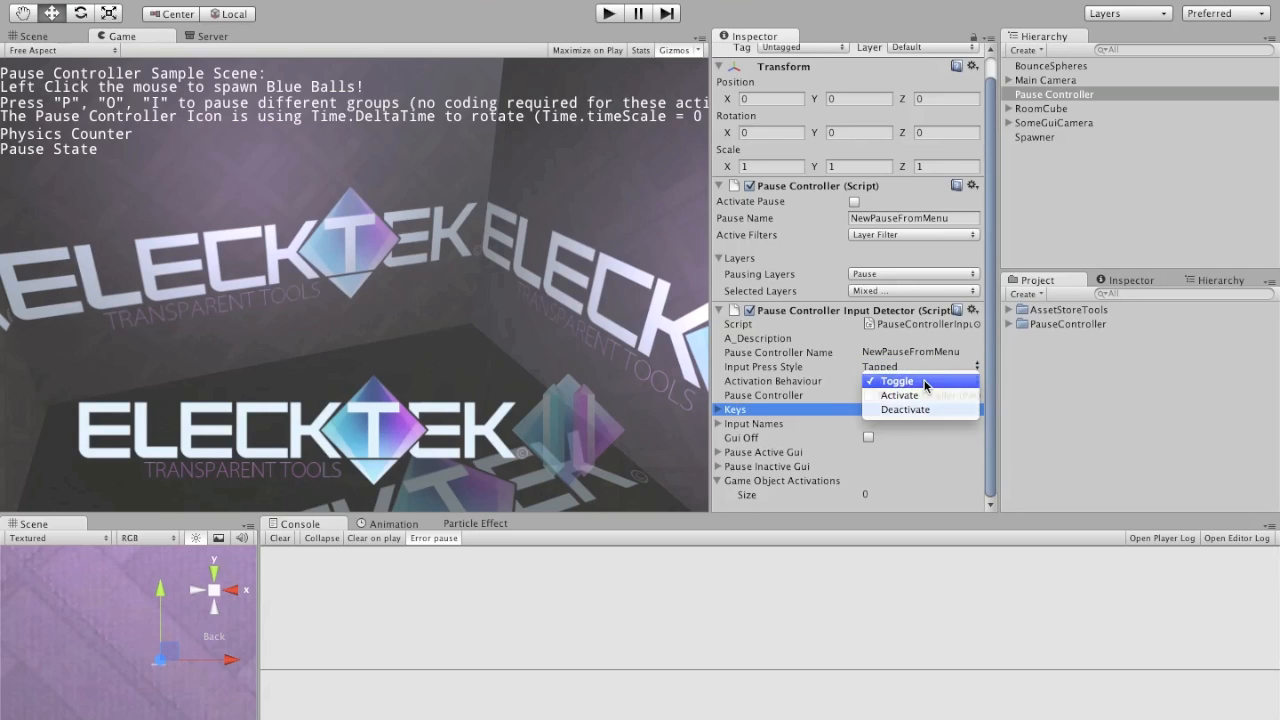
click(925, 383)
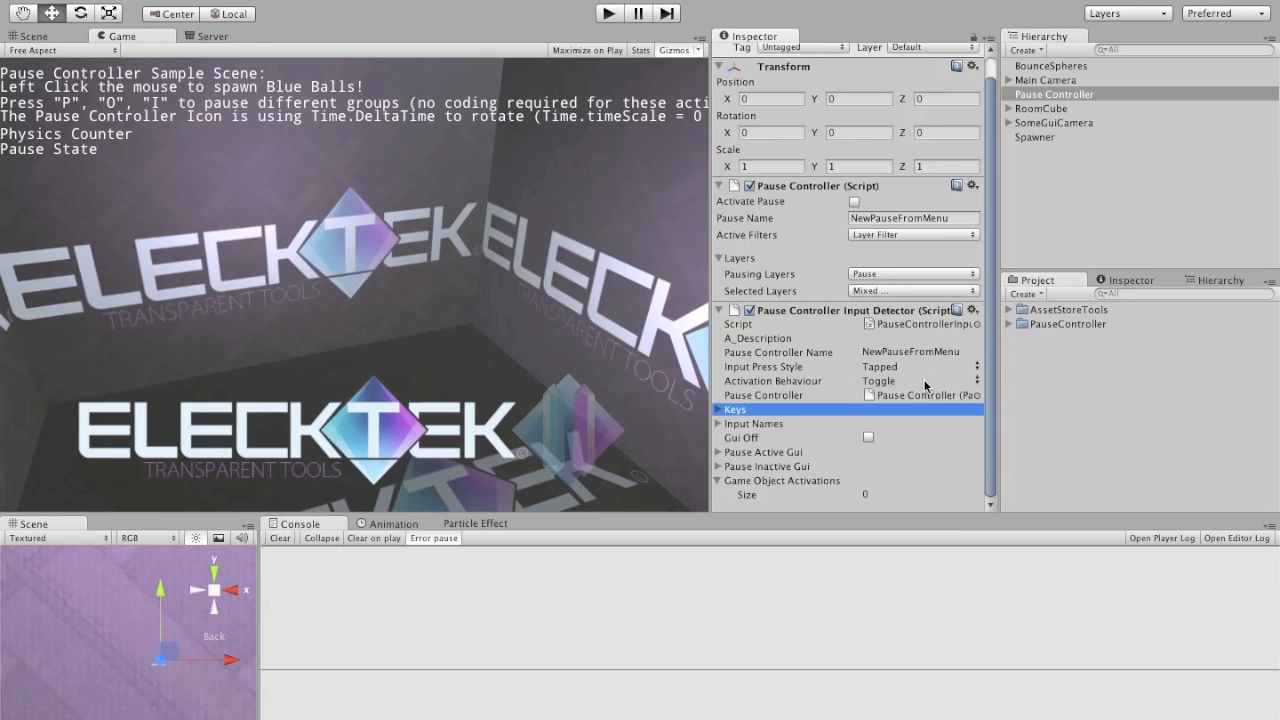
Step: Expand the Keys list of the Pause Controller Input Detector and set its size to 1
click(717, 410)
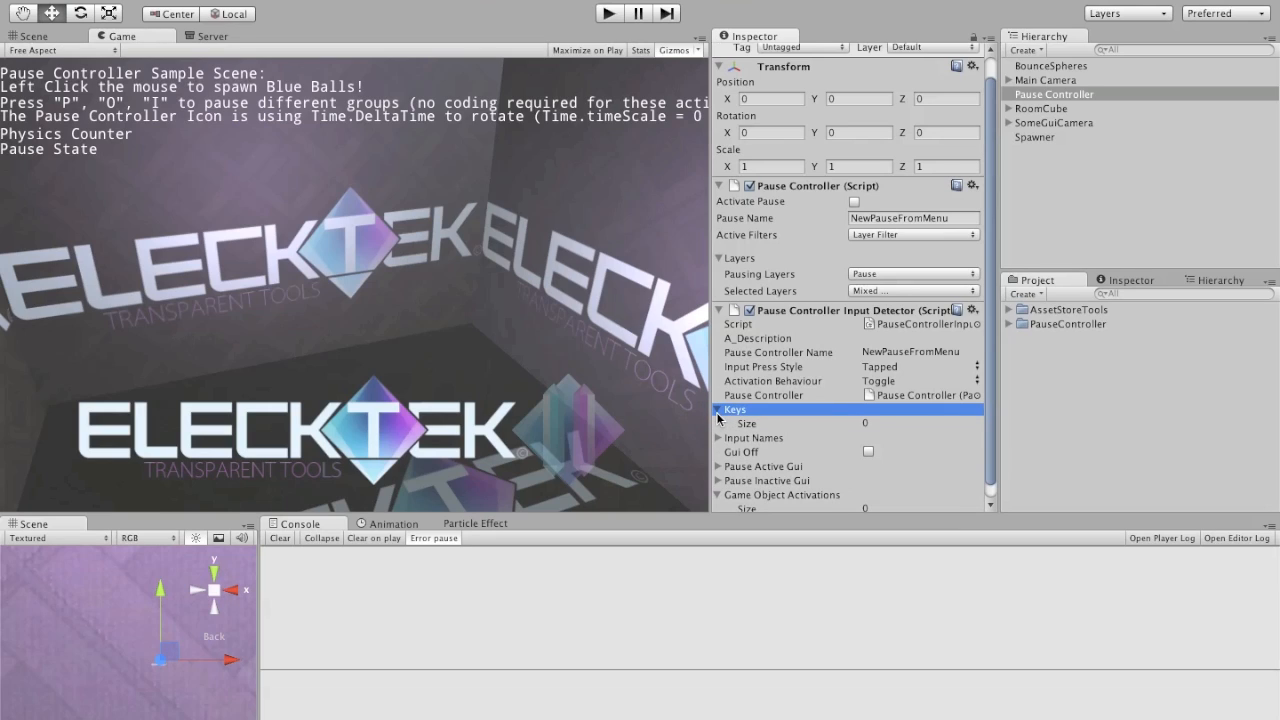
click(888, 423)
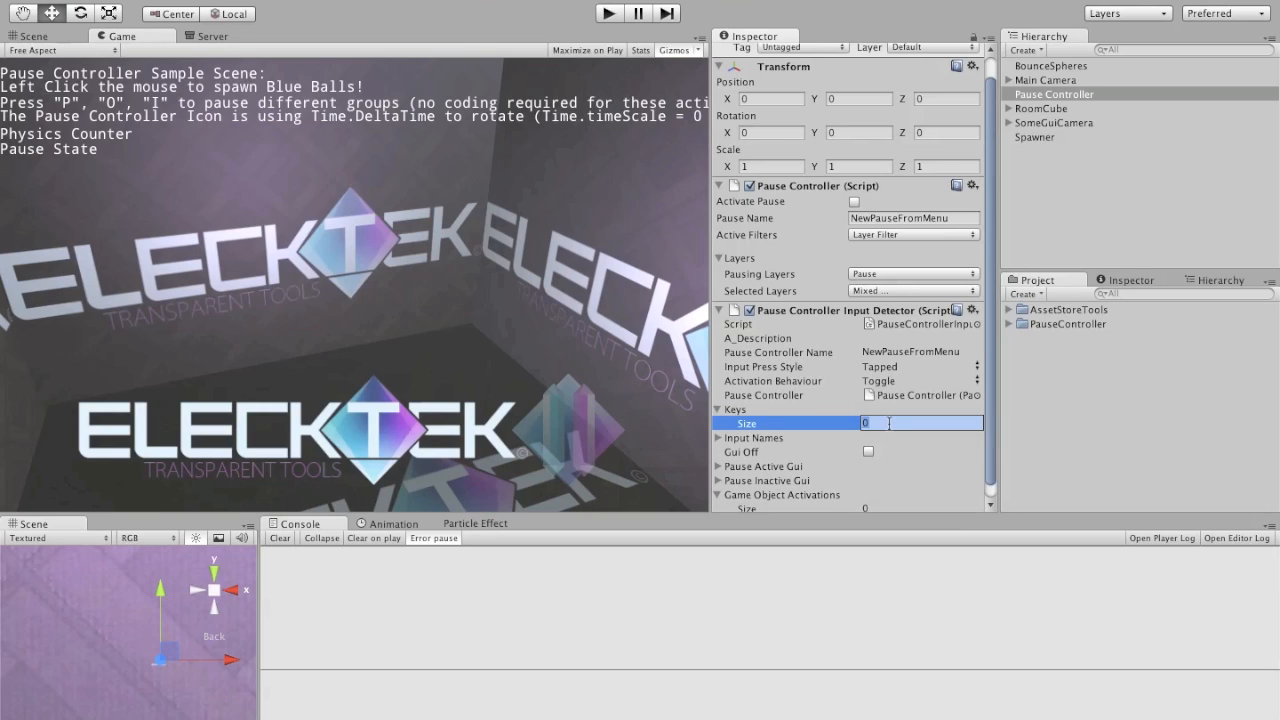
text(1)
key(Return)
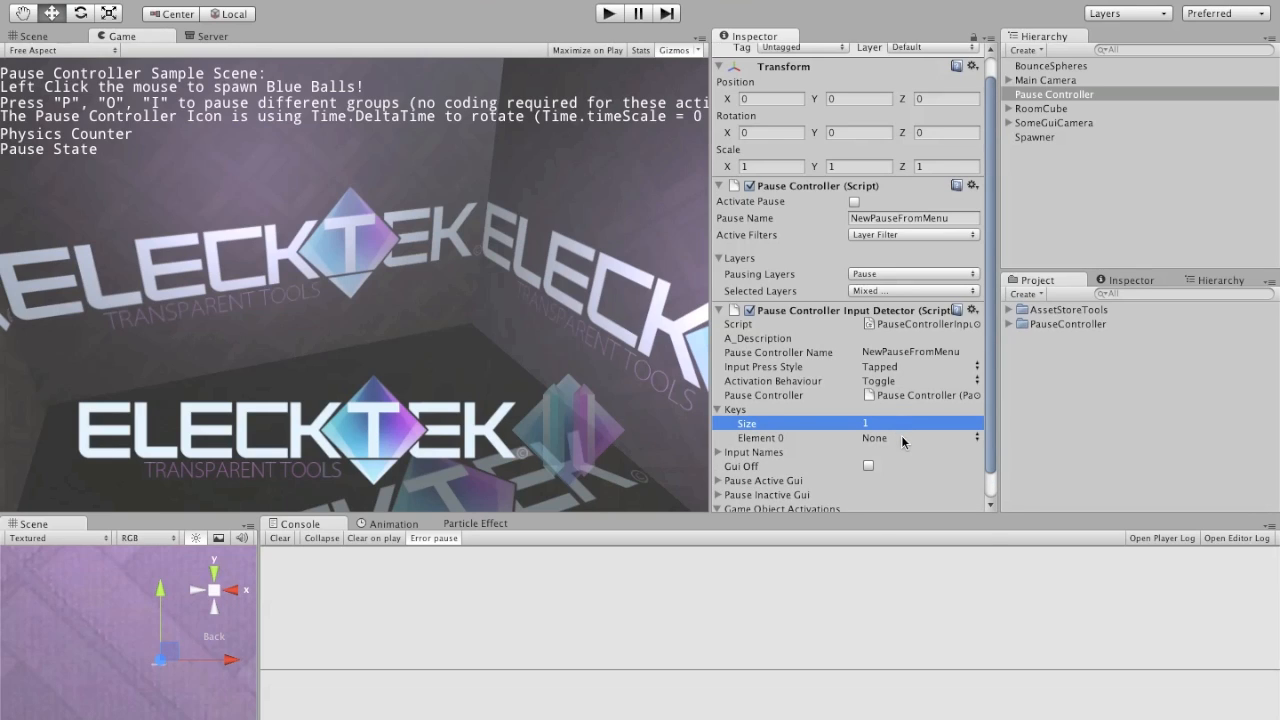
Step: Assign P to Element 0 of the Input Detector's Keys list and enable Gui Off
click(903, 441)
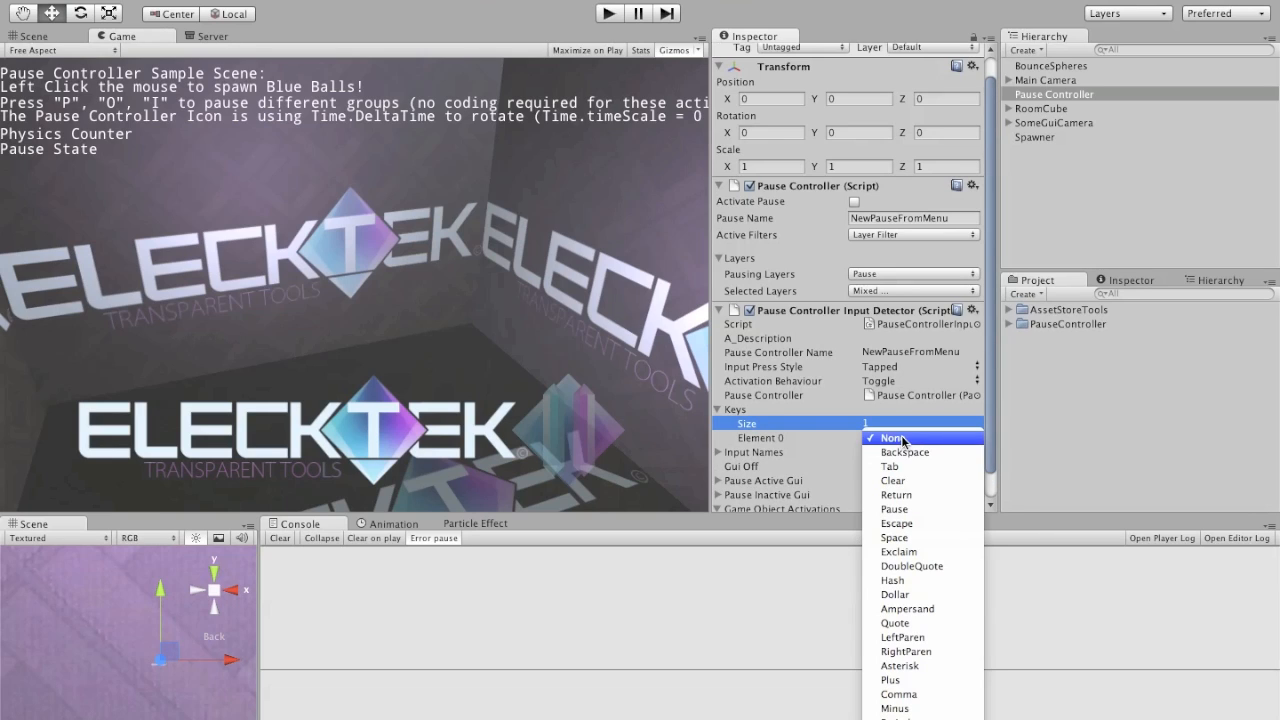
scroll(938, 634, down, 5)
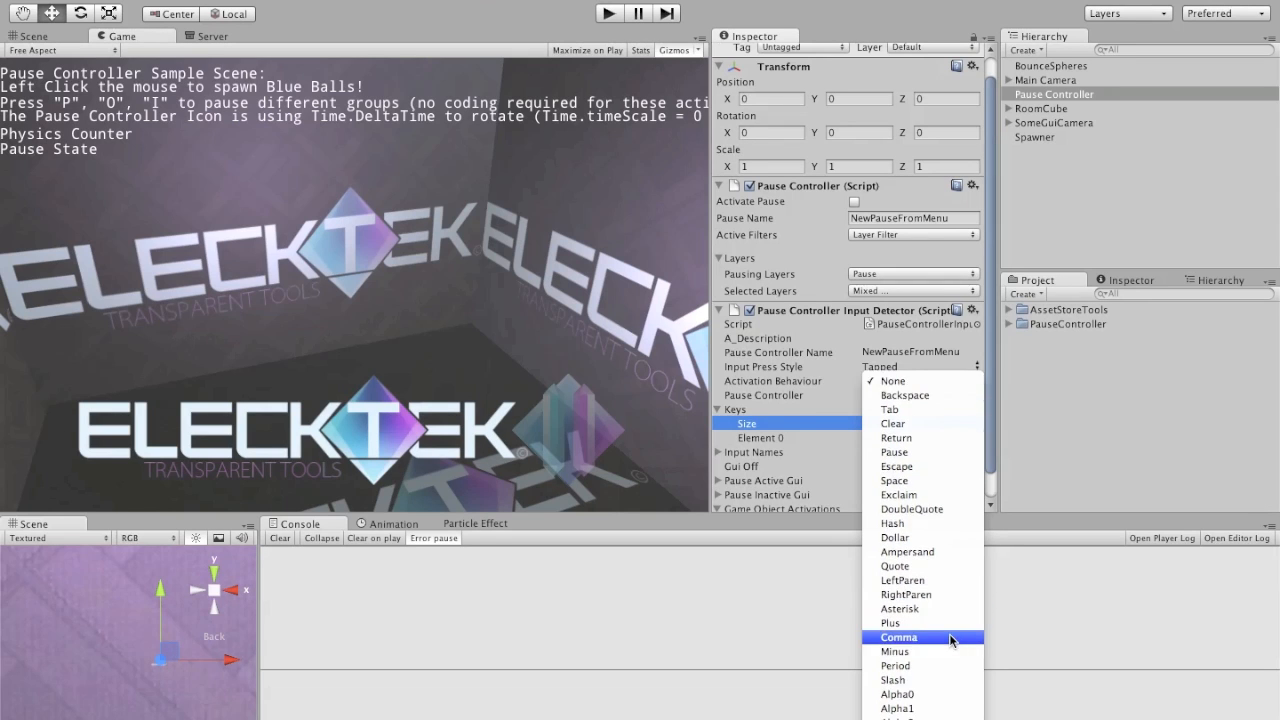
scroll(938, 634, down, 20)
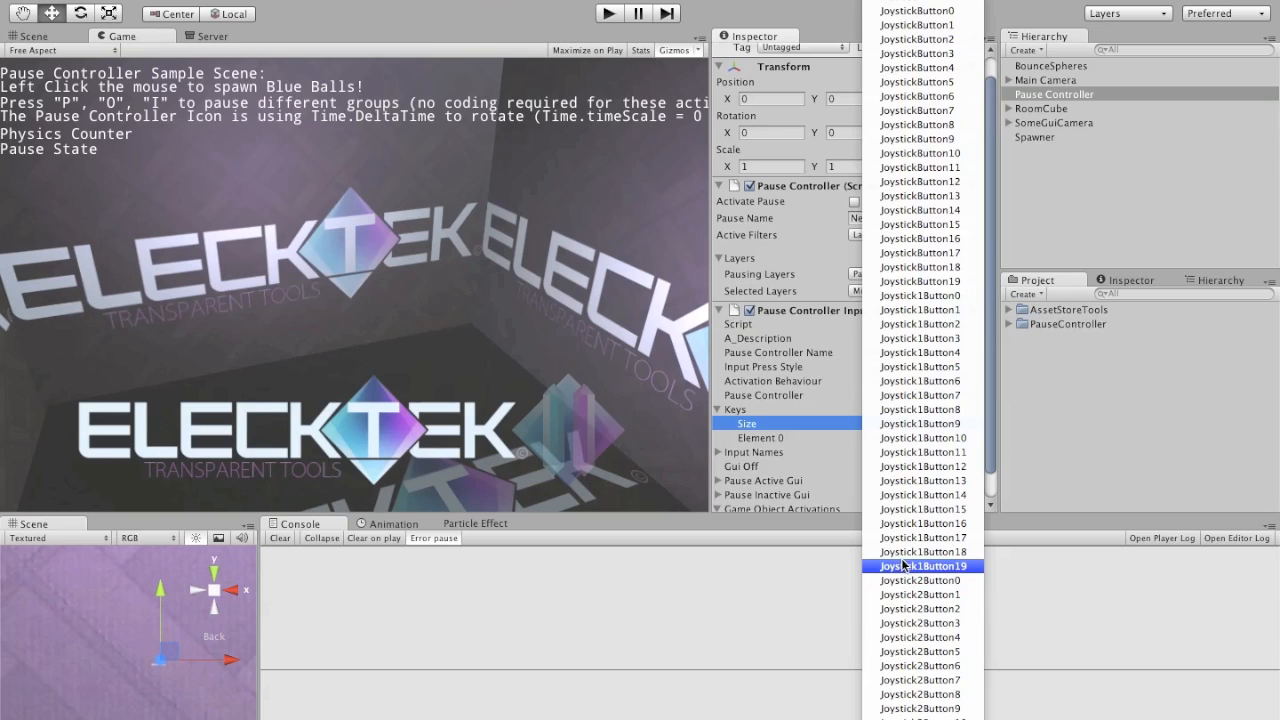
scroll(904, 551, up, 10)
scroll(904, 551, up, 3)
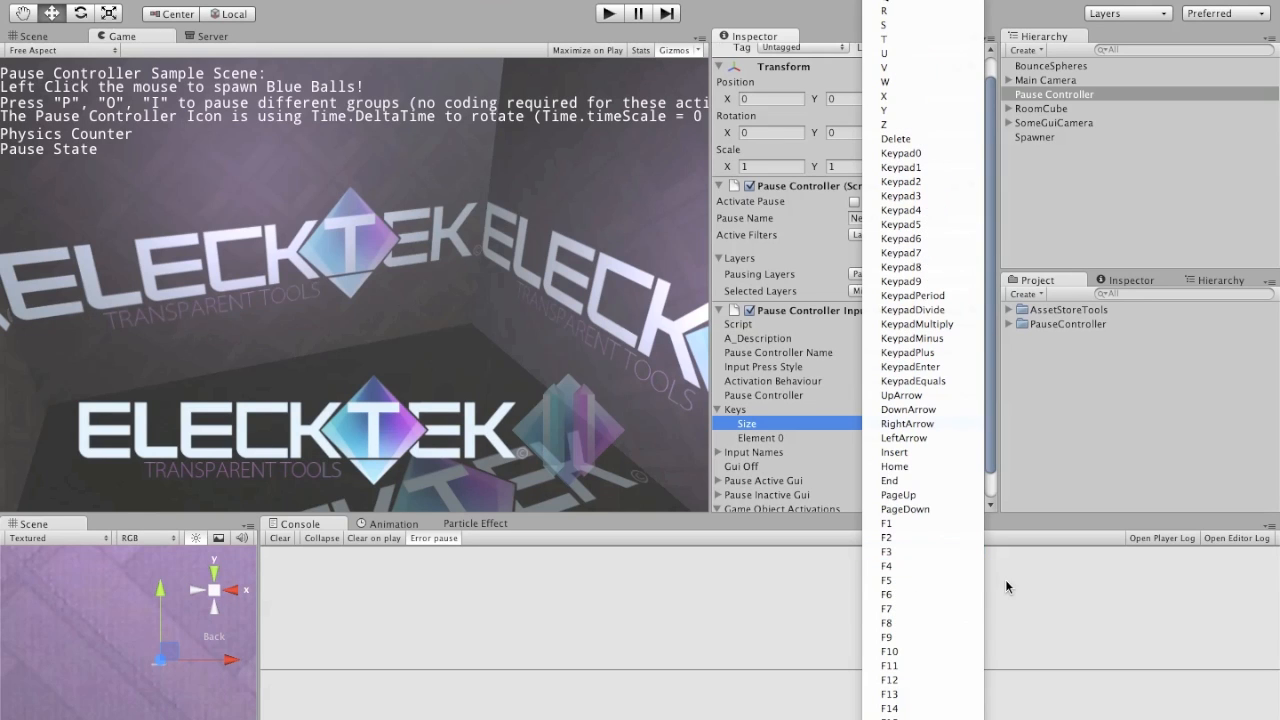
scroll(885, 560, up, 1)
click(885, 560)
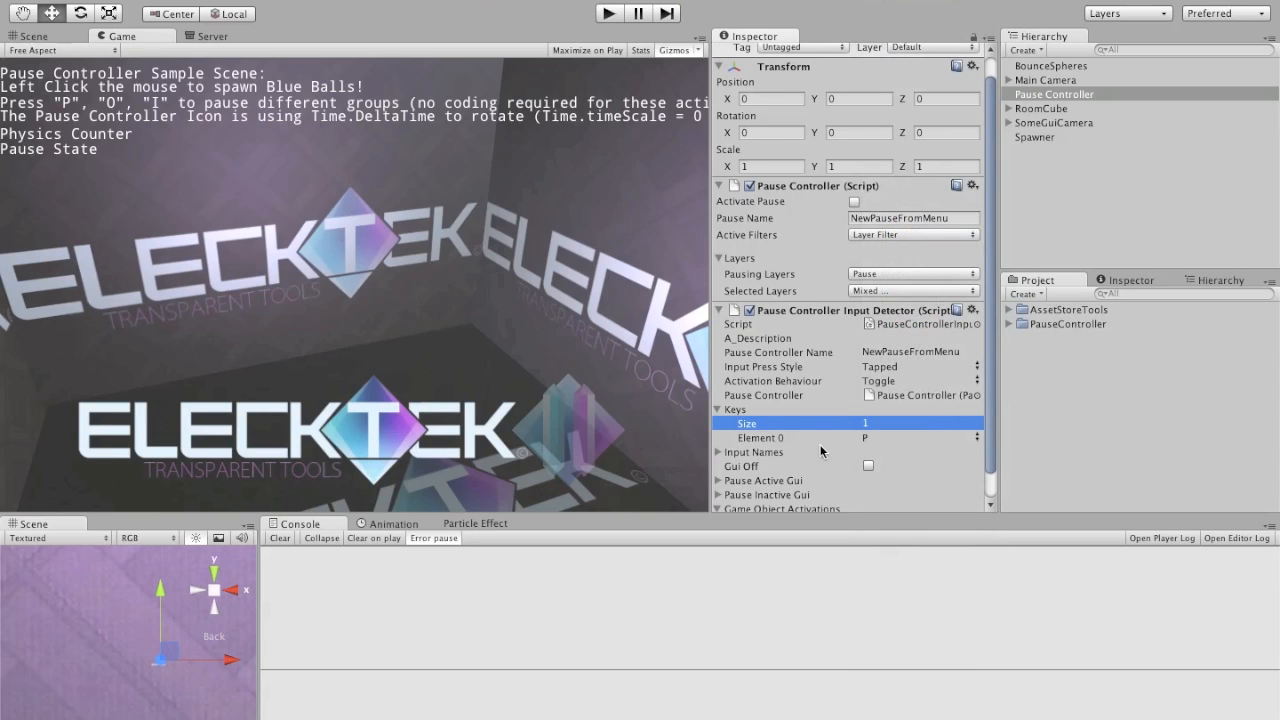
scroll(846, 449, down, 2)
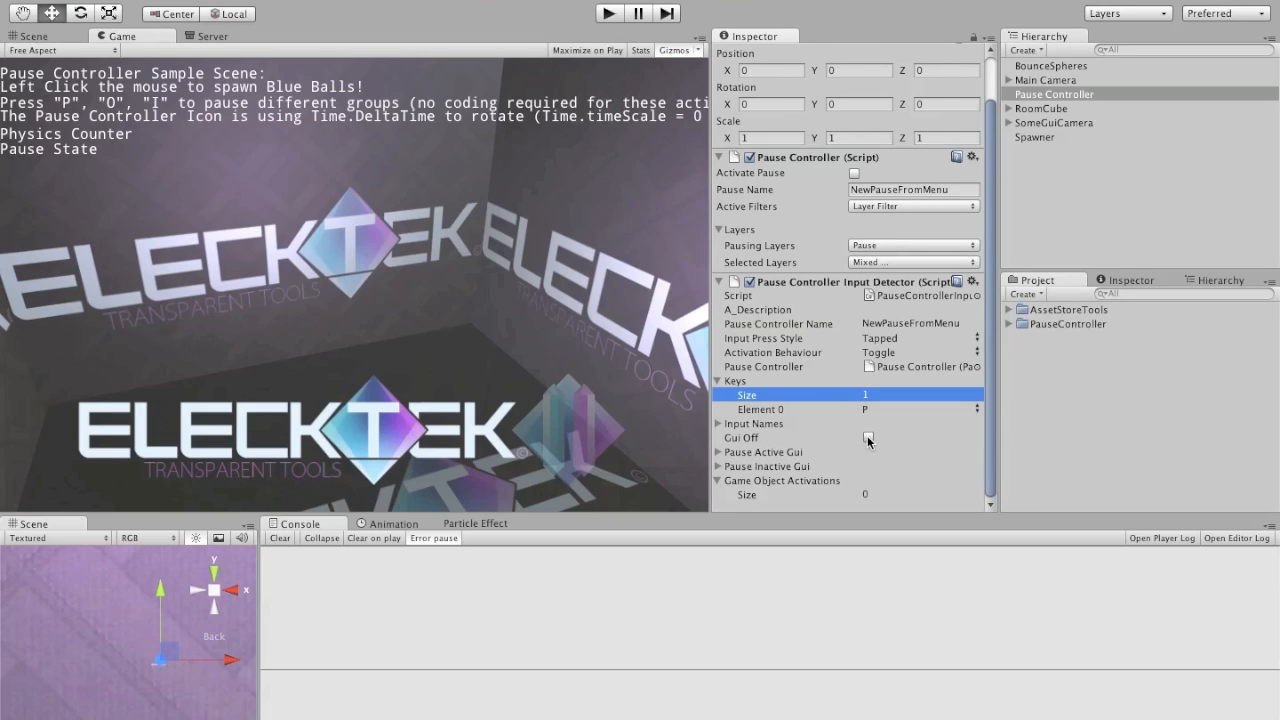
click(868, 438)
Step: Run the scene, spawn a series of blue balls in the room, test the P pause input, and stop play mode
click(608, 14)
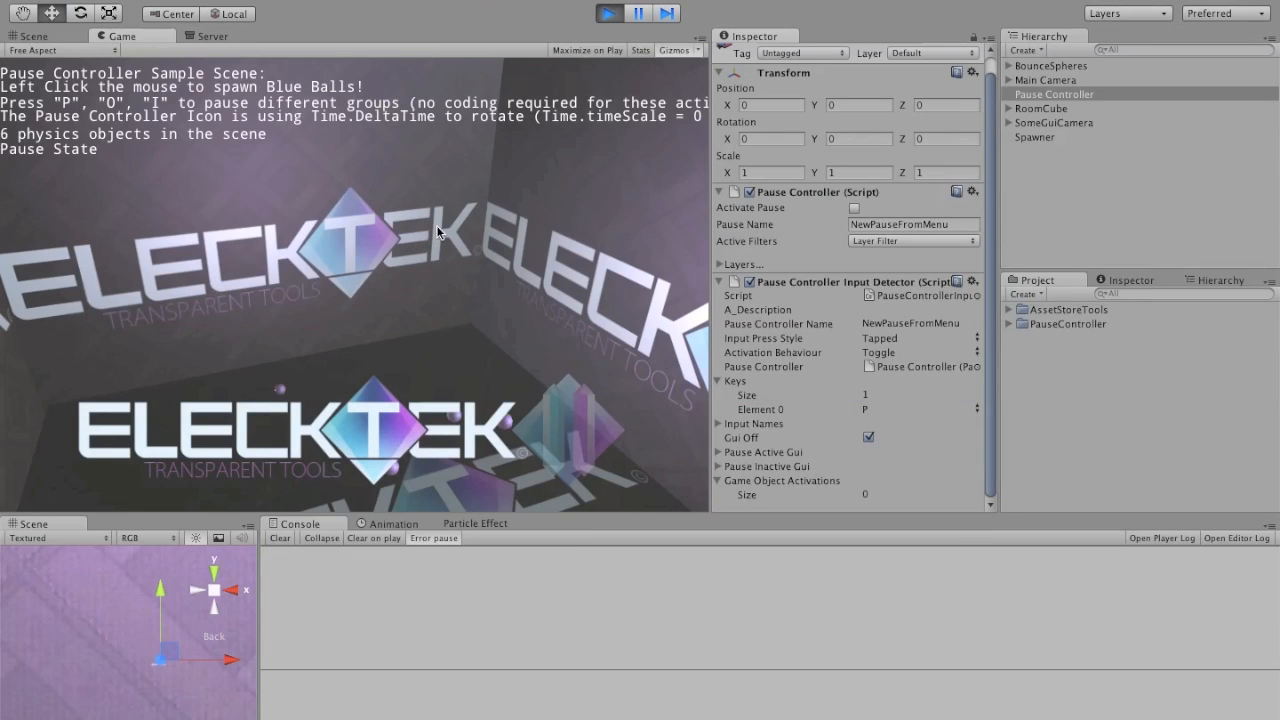
click(579, 197)
click(526, 192)
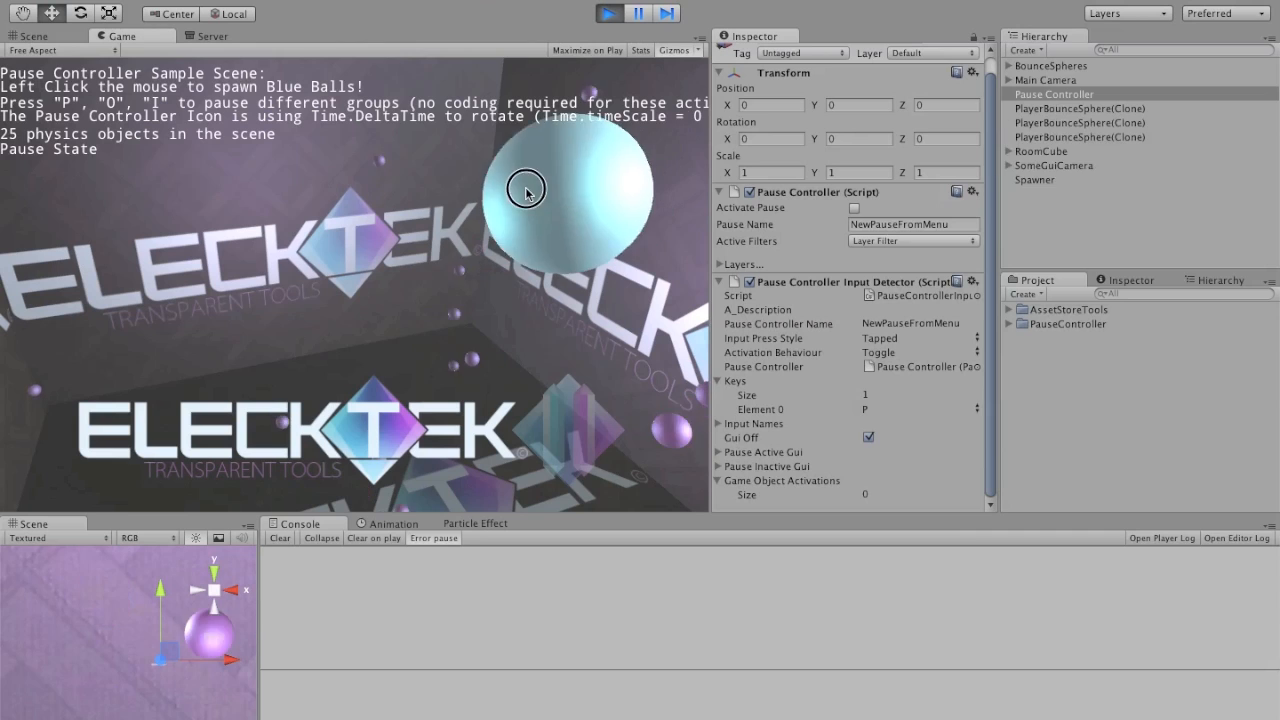
click(458, 184)
click(380, 182)
click(288, 206)
click(371, 207)
click(459, 198)
click(532, 194)
click(619, 220)
click(623, 232)
click(623, 232)
click(623, 235)
click(623, 232)
click(623, 232)
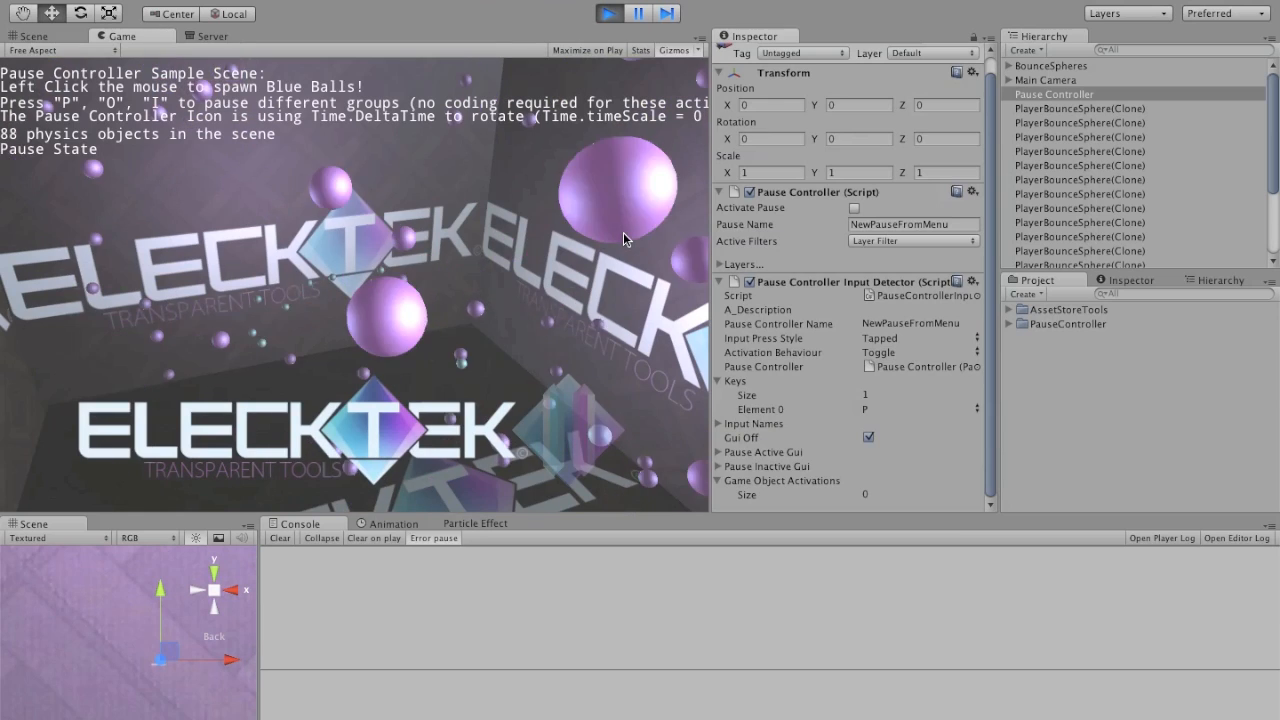
key(p)
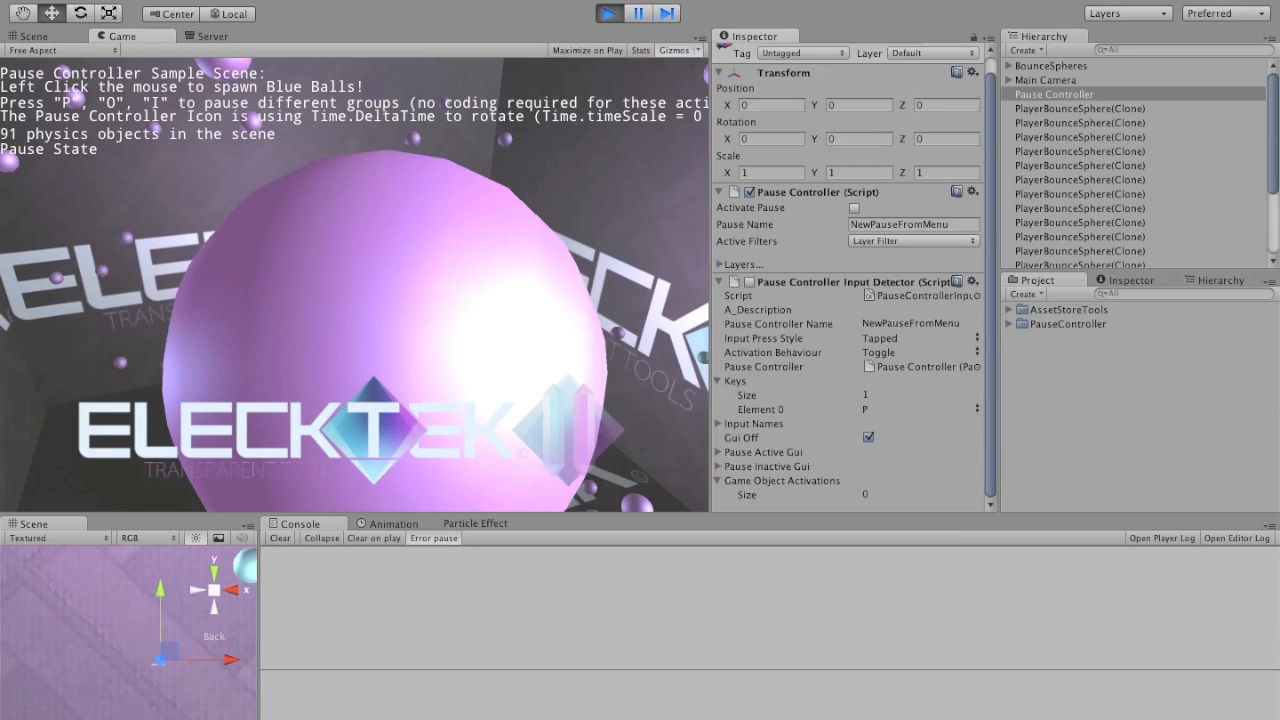
click(608, 14)
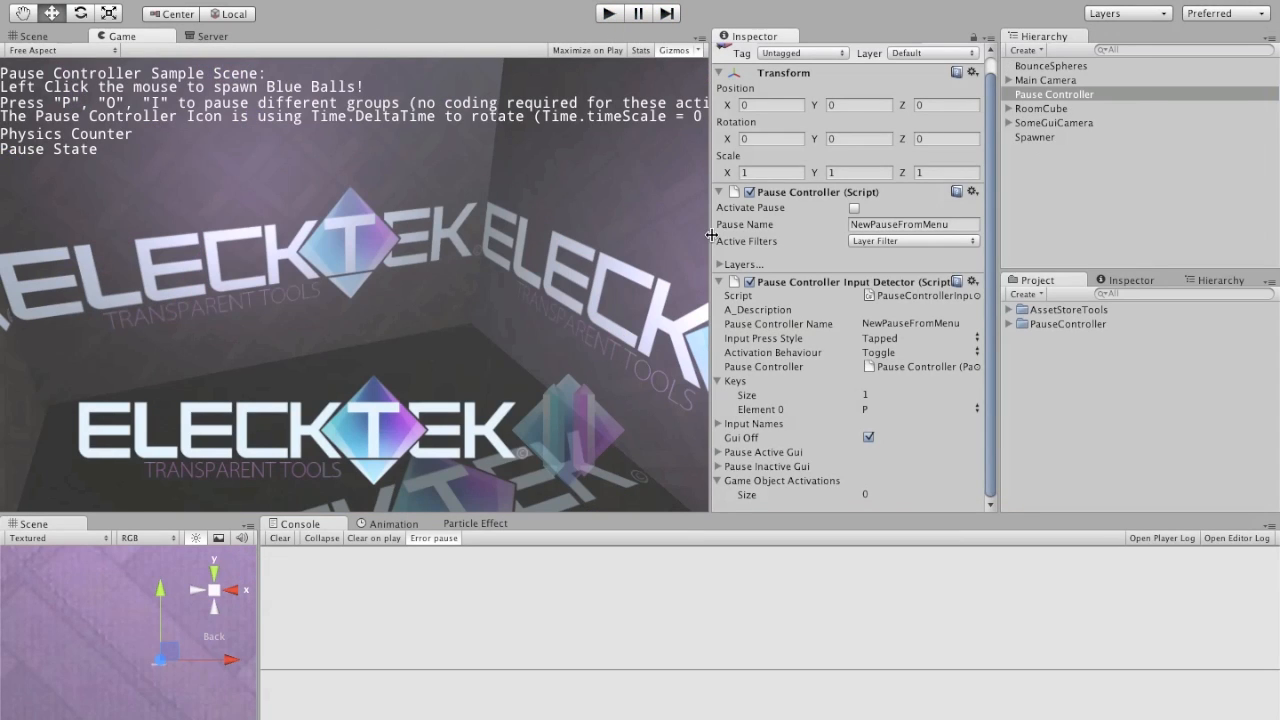
Step: Set the layer of the Pause Controller object to GUI
click(1044, 95)
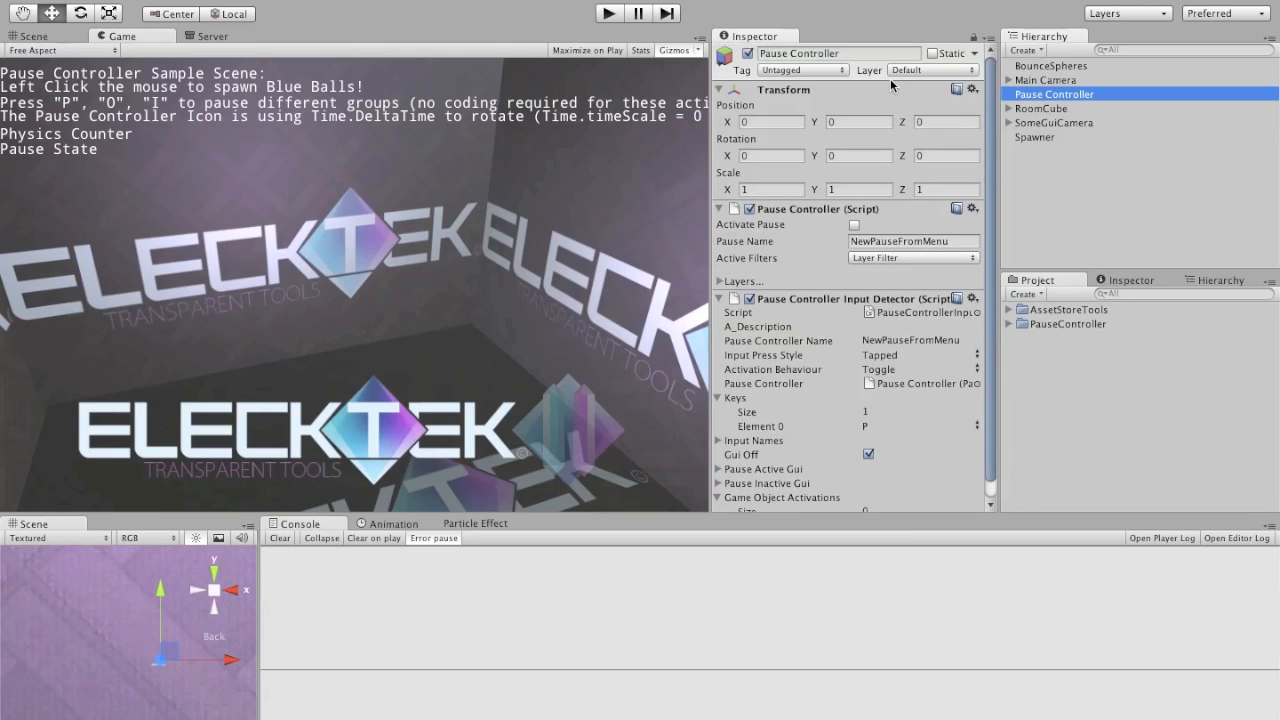
click(955, 71)
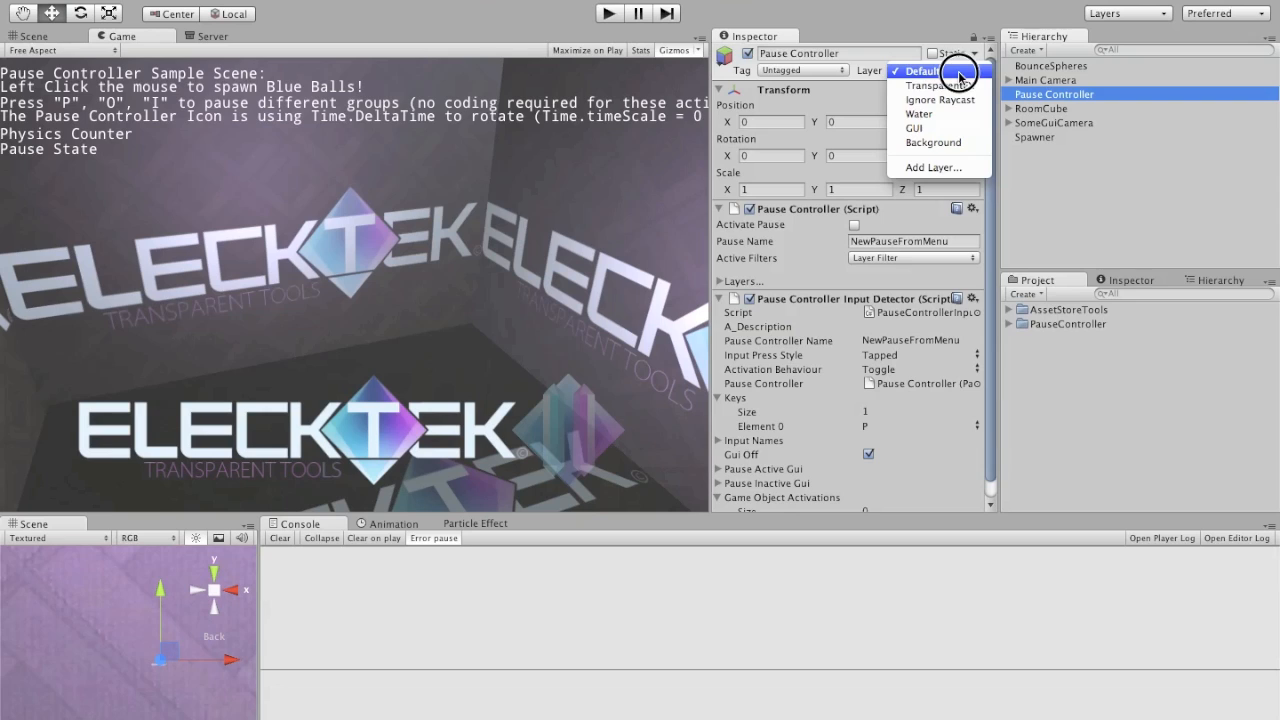
click(950, 129)
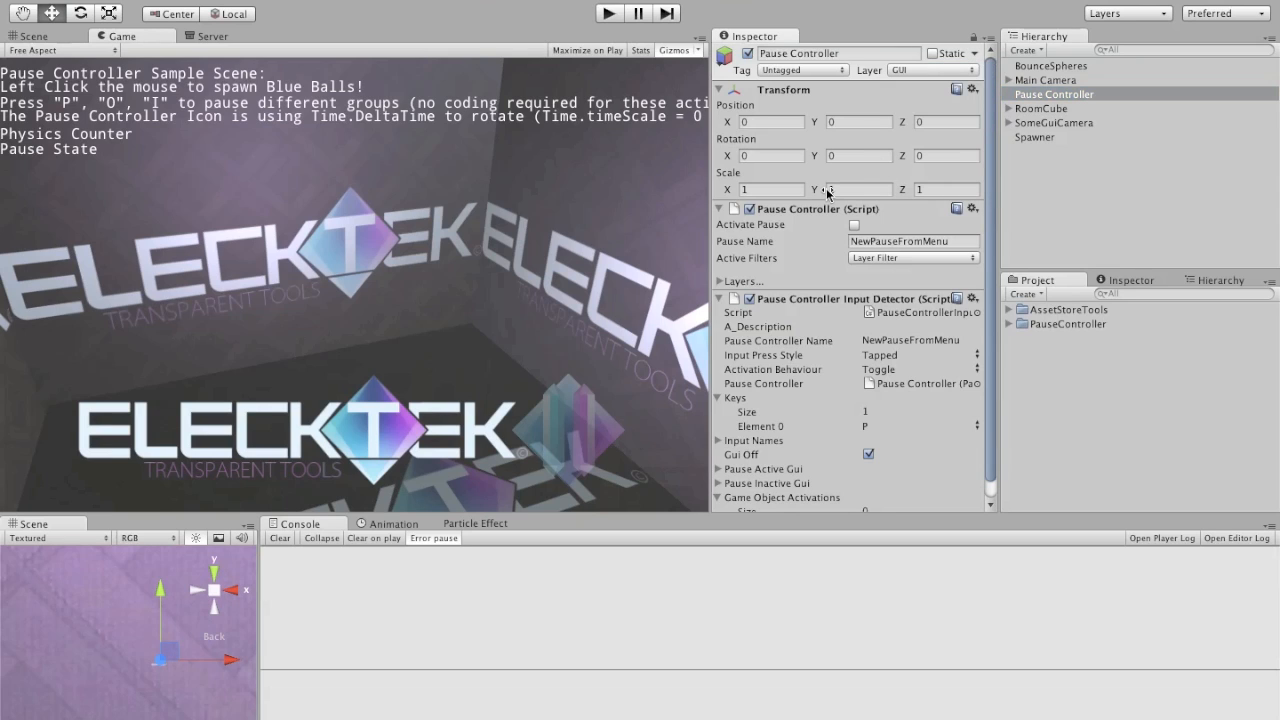
Step: Run the scene again, spawn blue balls across the room, and activate the pause assigned to P
click(610, 14)
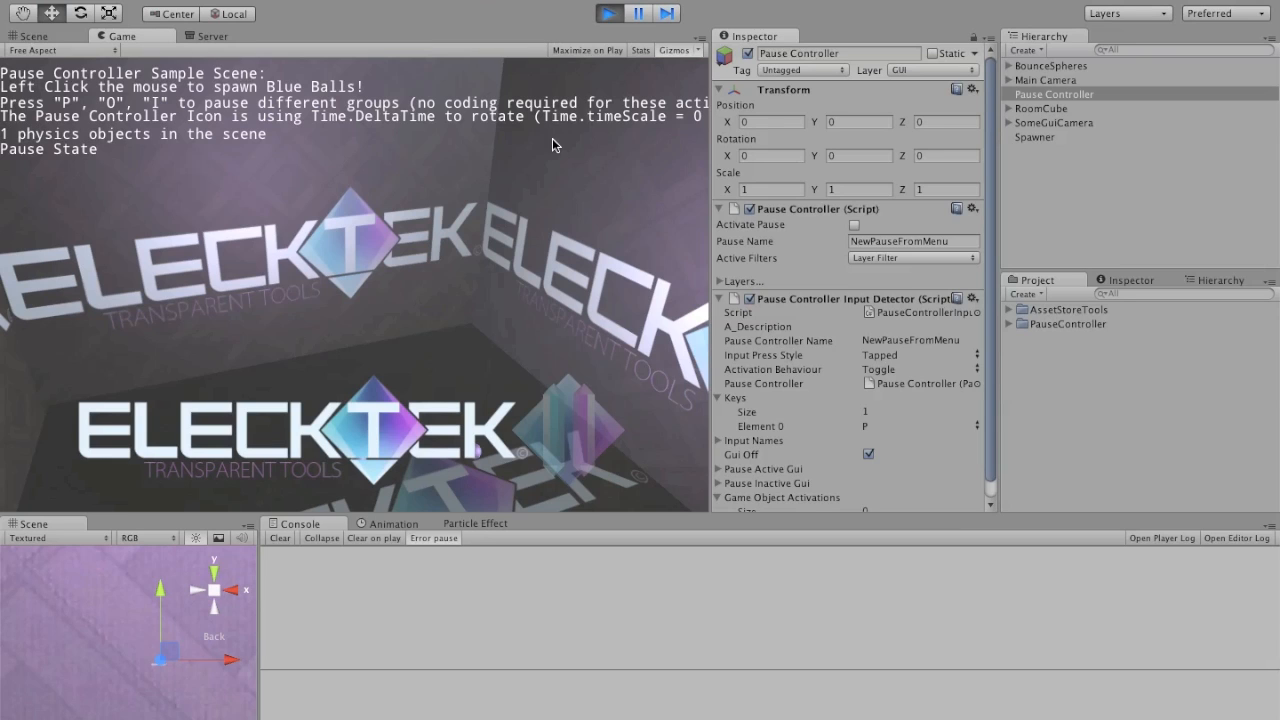
click(573, 160)
click(576, 162)
click(602, 193)
click(606, 197)
click(590, 192)
click(536, 174)
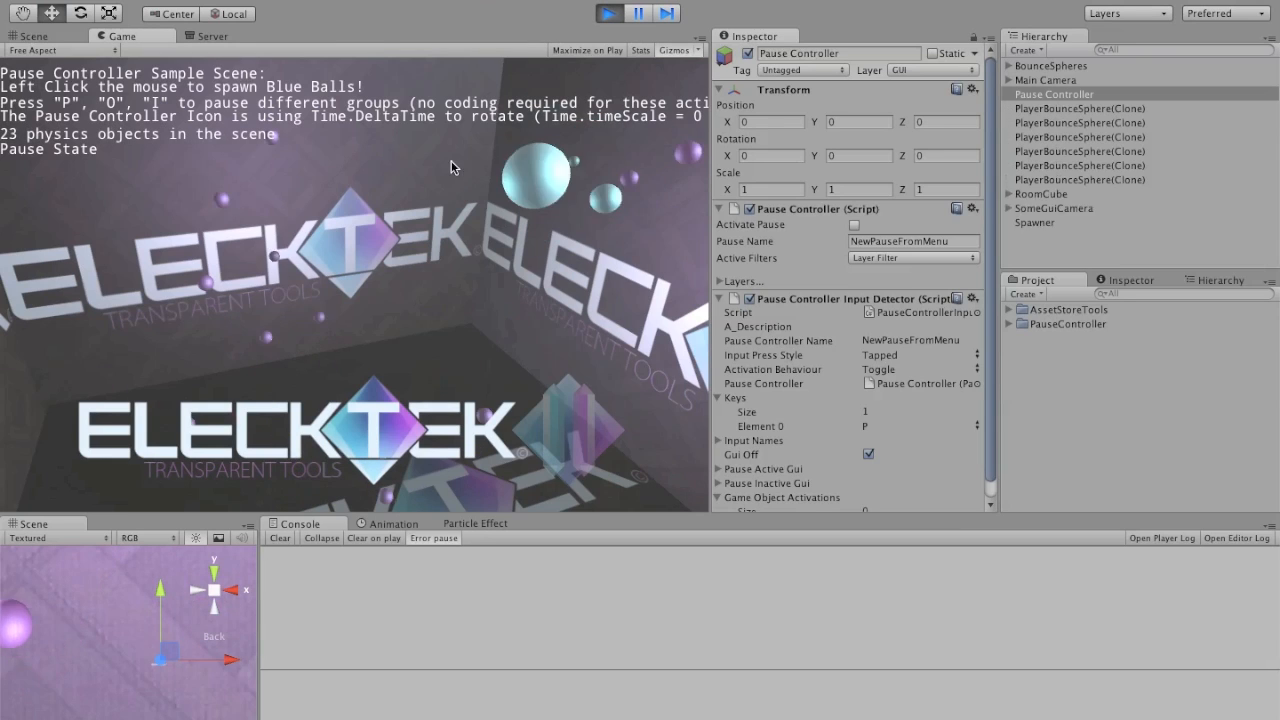
click(349, 171)
click(336, 182)
click(320, 200)
click(317, 202)
click(317, 202)
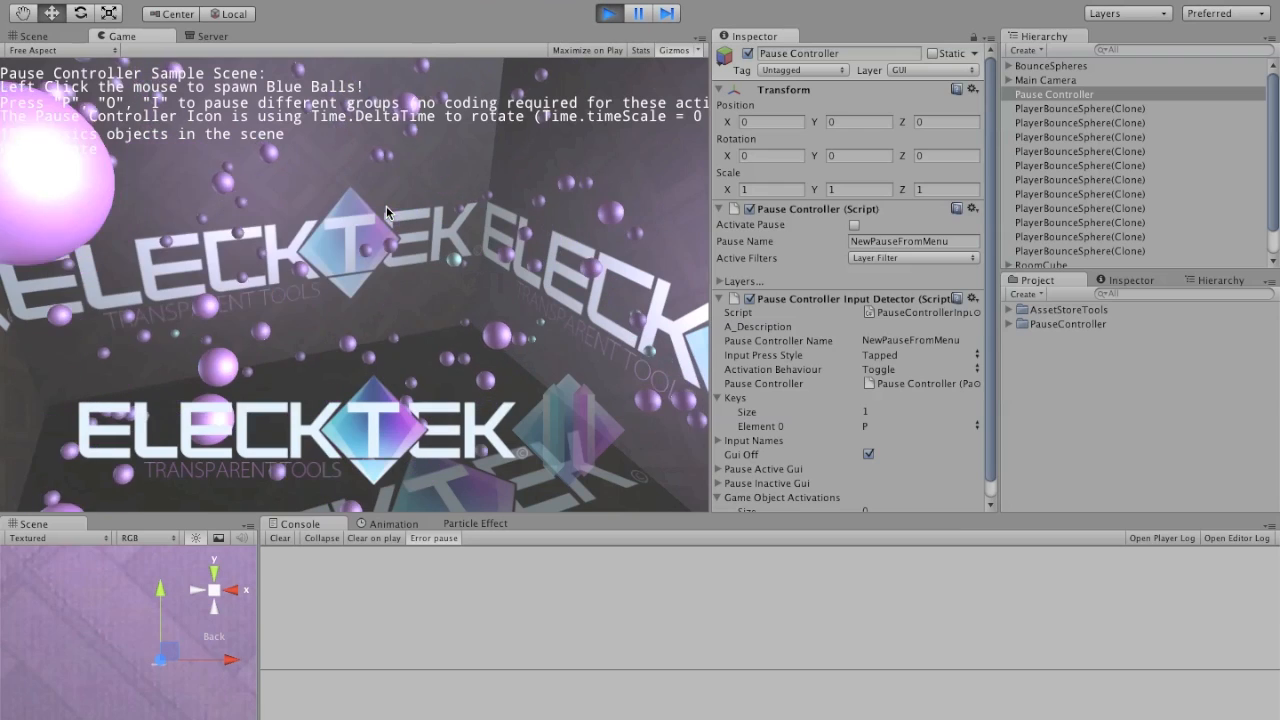
key(p)
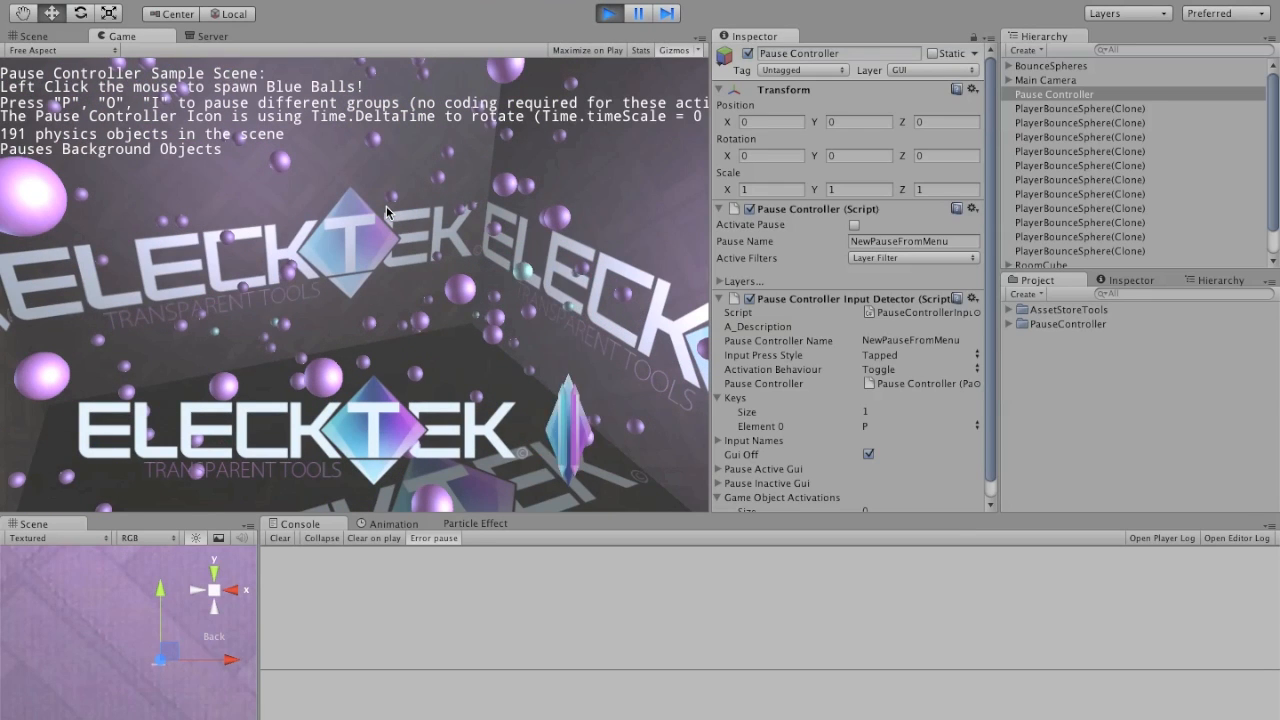
Step: Spawn more blue balls around the room while the background objects are paused
click(446, 287)
click(451, 287)
click(468, 285)
click(477, 286)
click(483, 287)
click(491, 262)
click(504, 205)
click(507, 194)
click(519, 184)
click(538, 176)
click(406, 157)
click(380, 148)
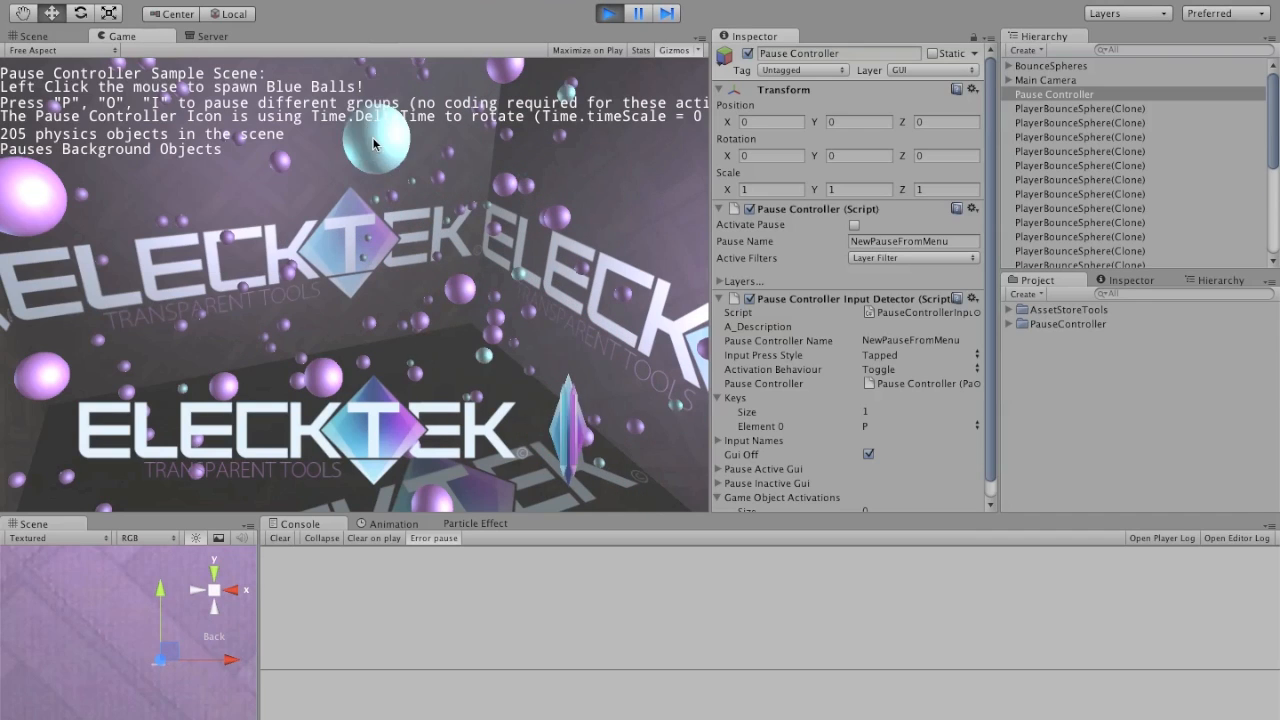
click(365, 145)
click(358, 142)
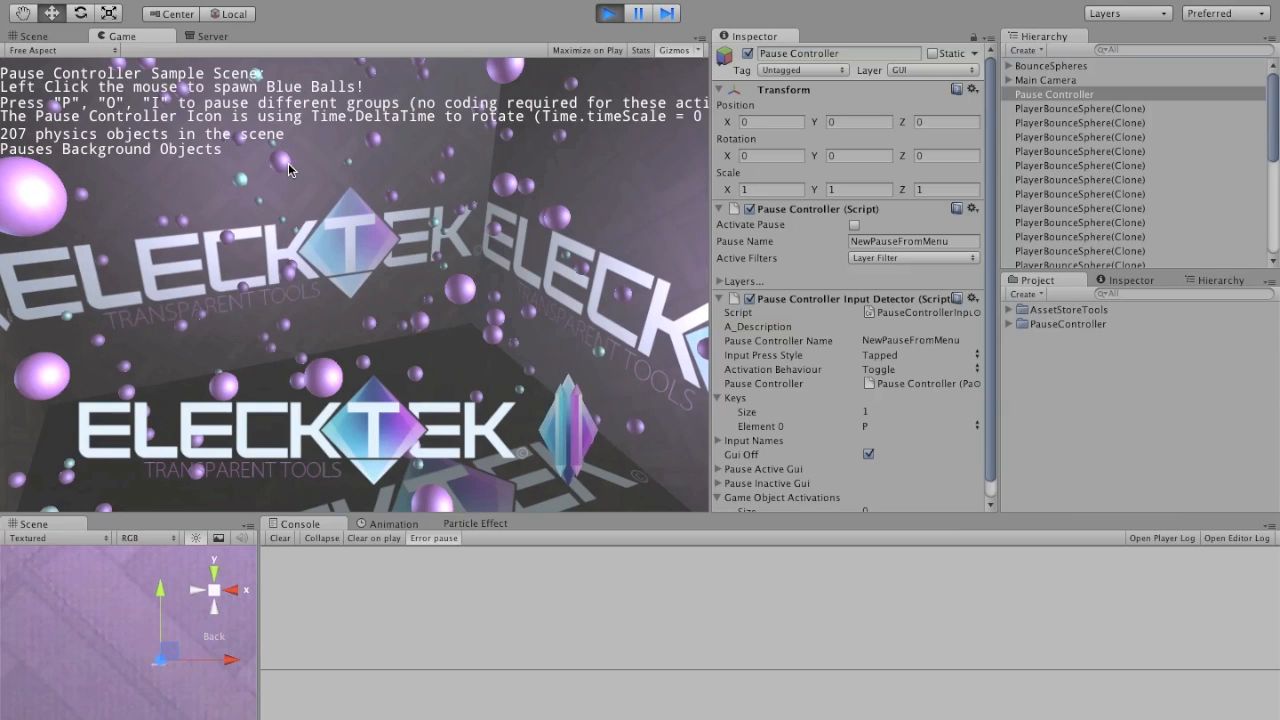
click(288, 170)
click(290, 168)
click(332, 176)
click(466, 282)
click(466, 287)
click(466, 287)
click(472, 276)
click(503, 88)
click(506, 88)
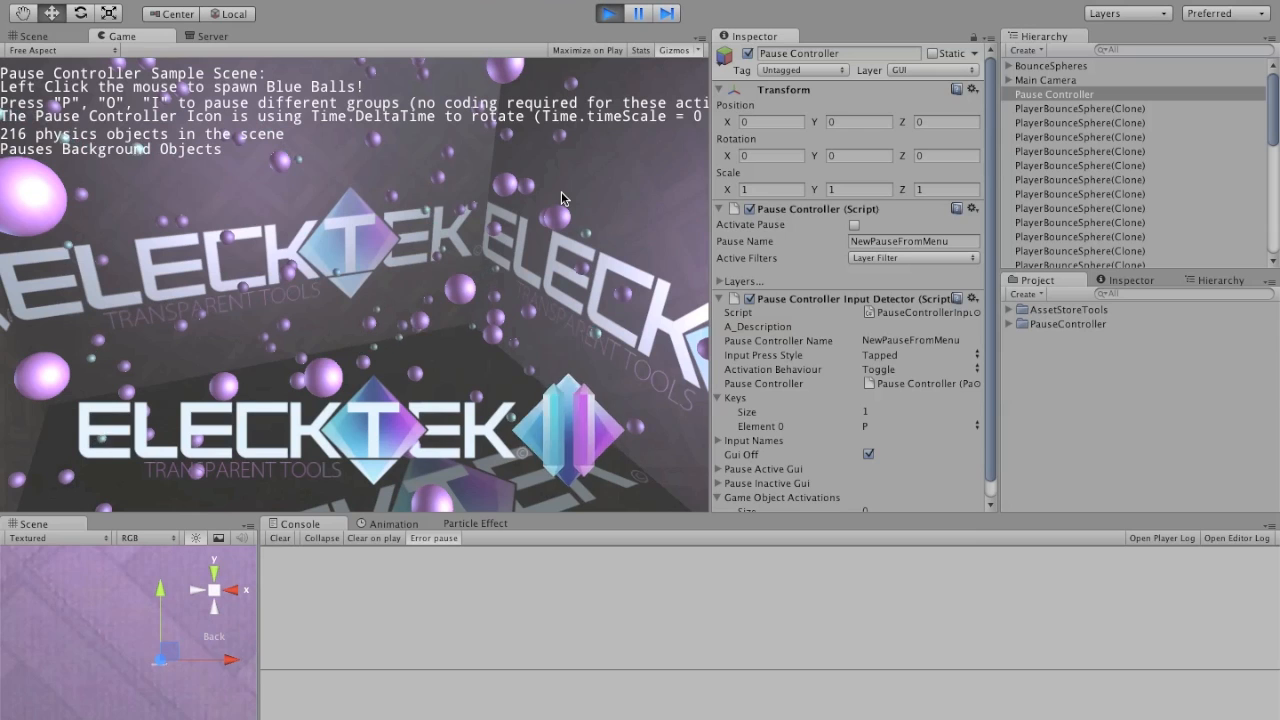
Step: Release the P pause on the background objects and switch the O pause for player-spawned balls on and off
key(p)
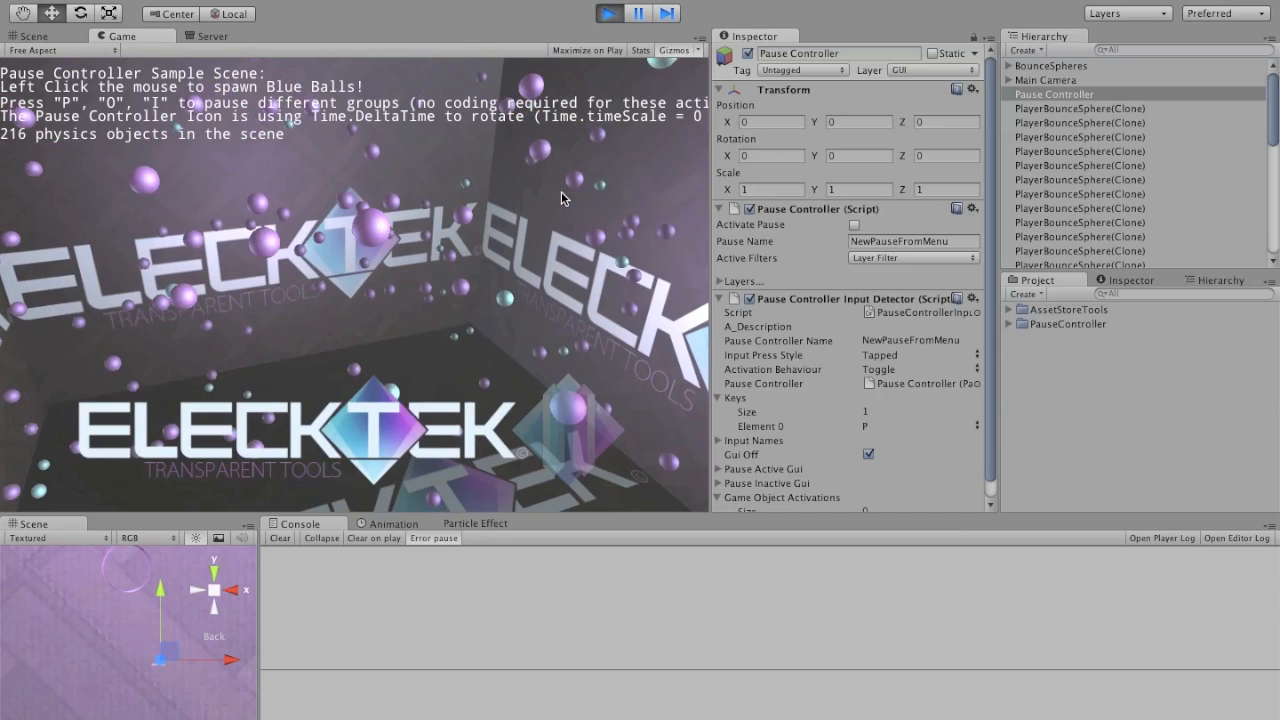
key(o)
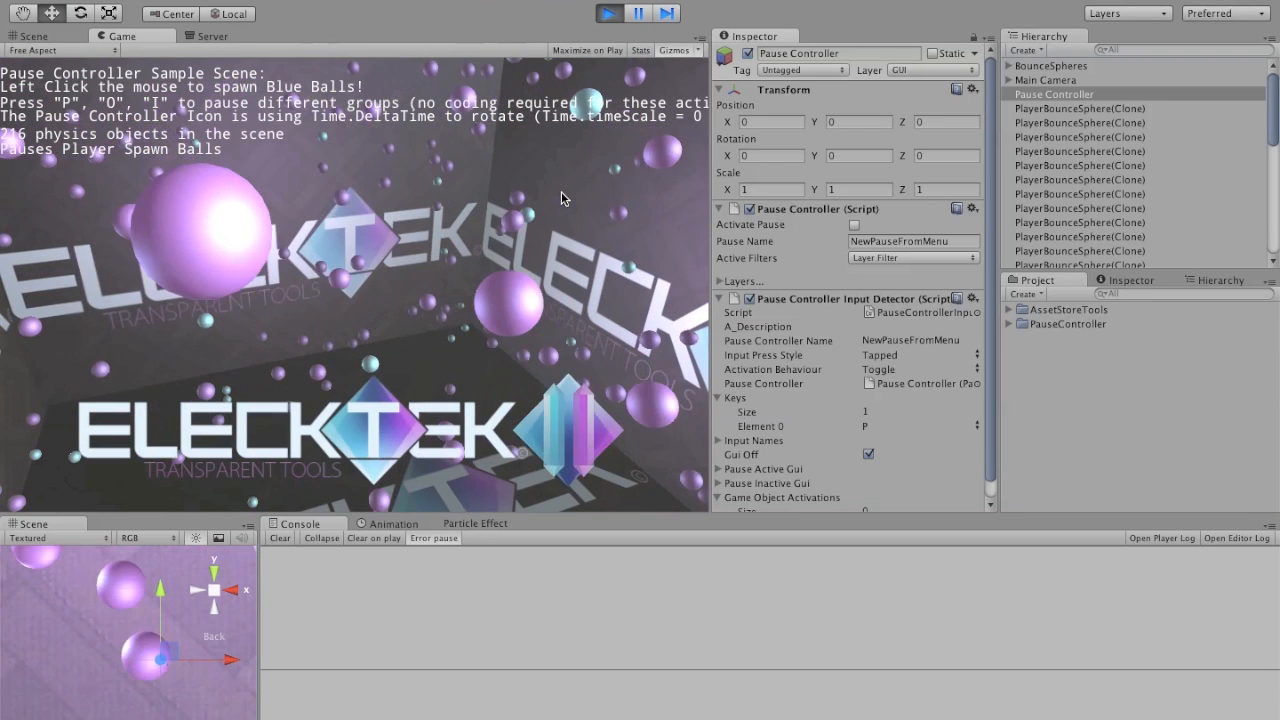
key(o)
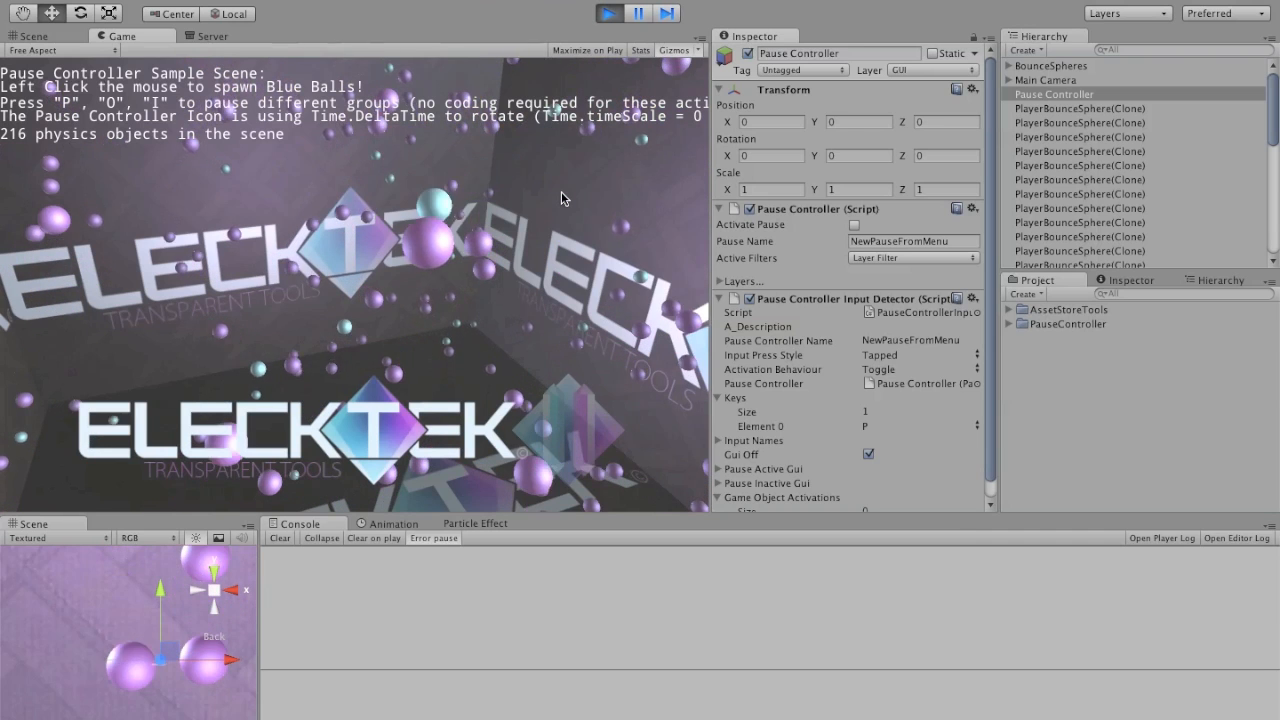